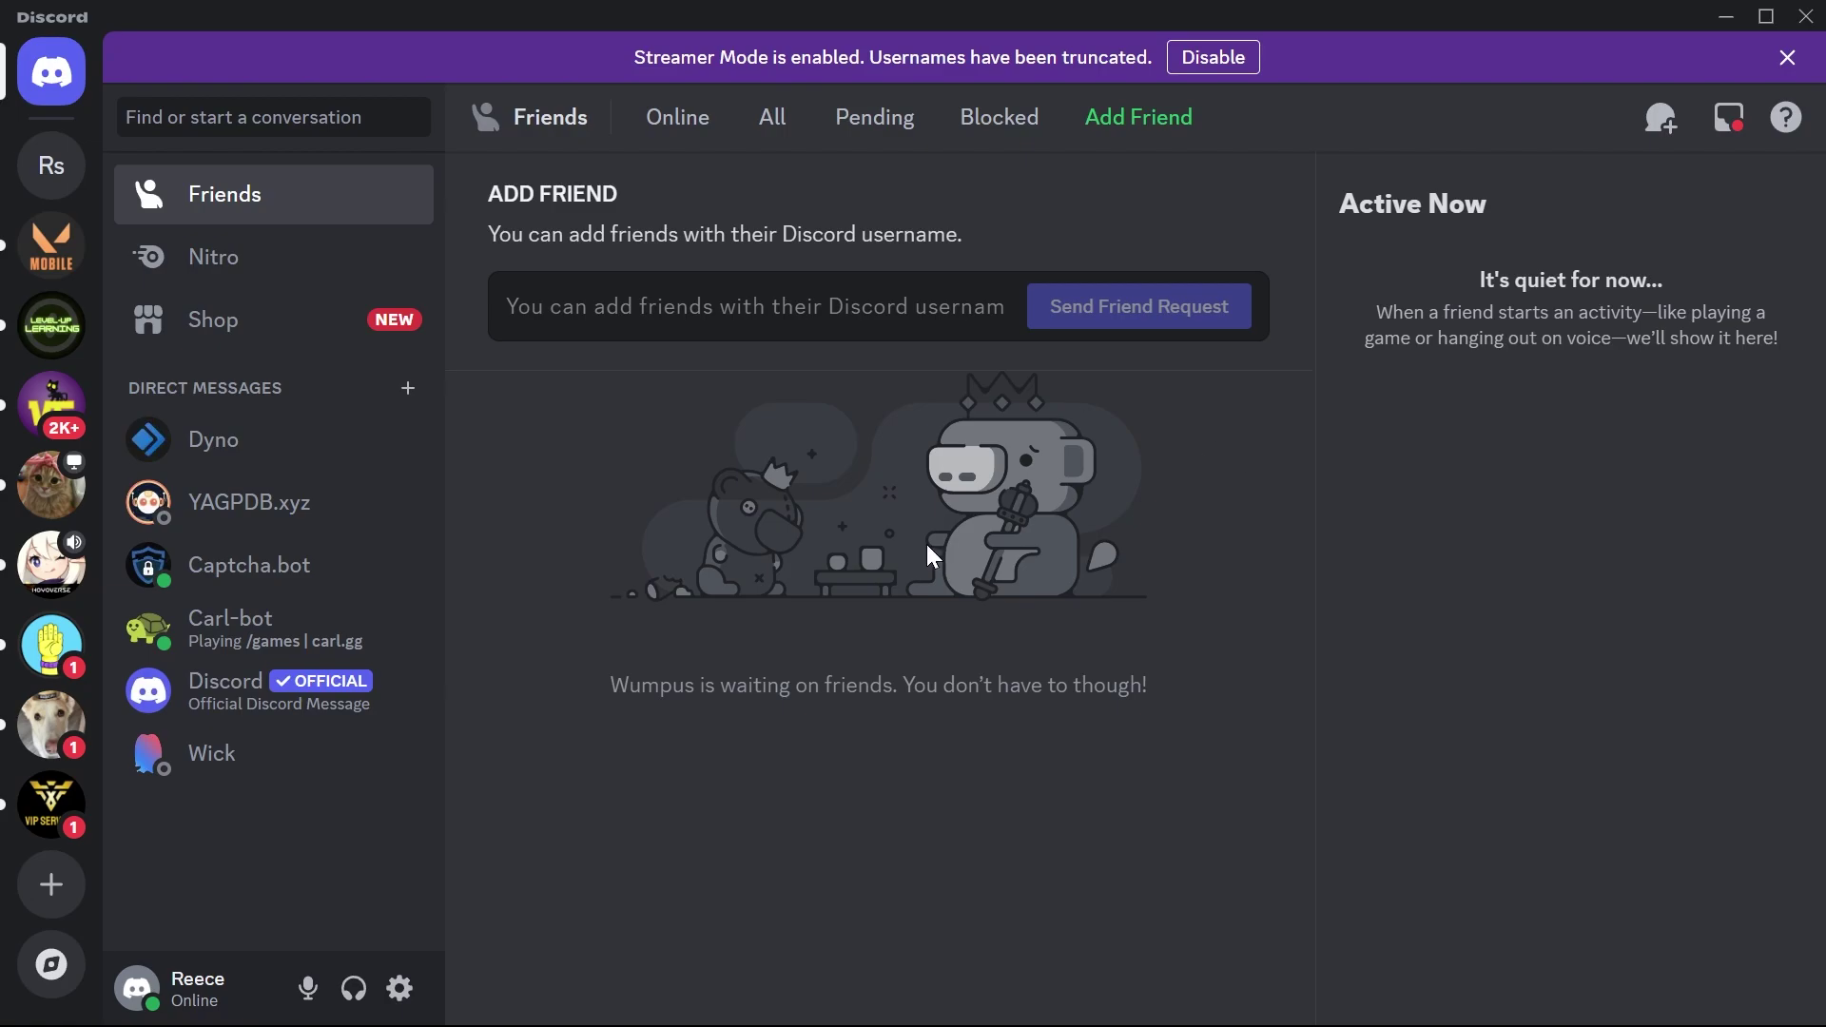
# - Restore Discord from full screen to a window and nudge it into place on the desktop
pyautogui.press('super+Down')
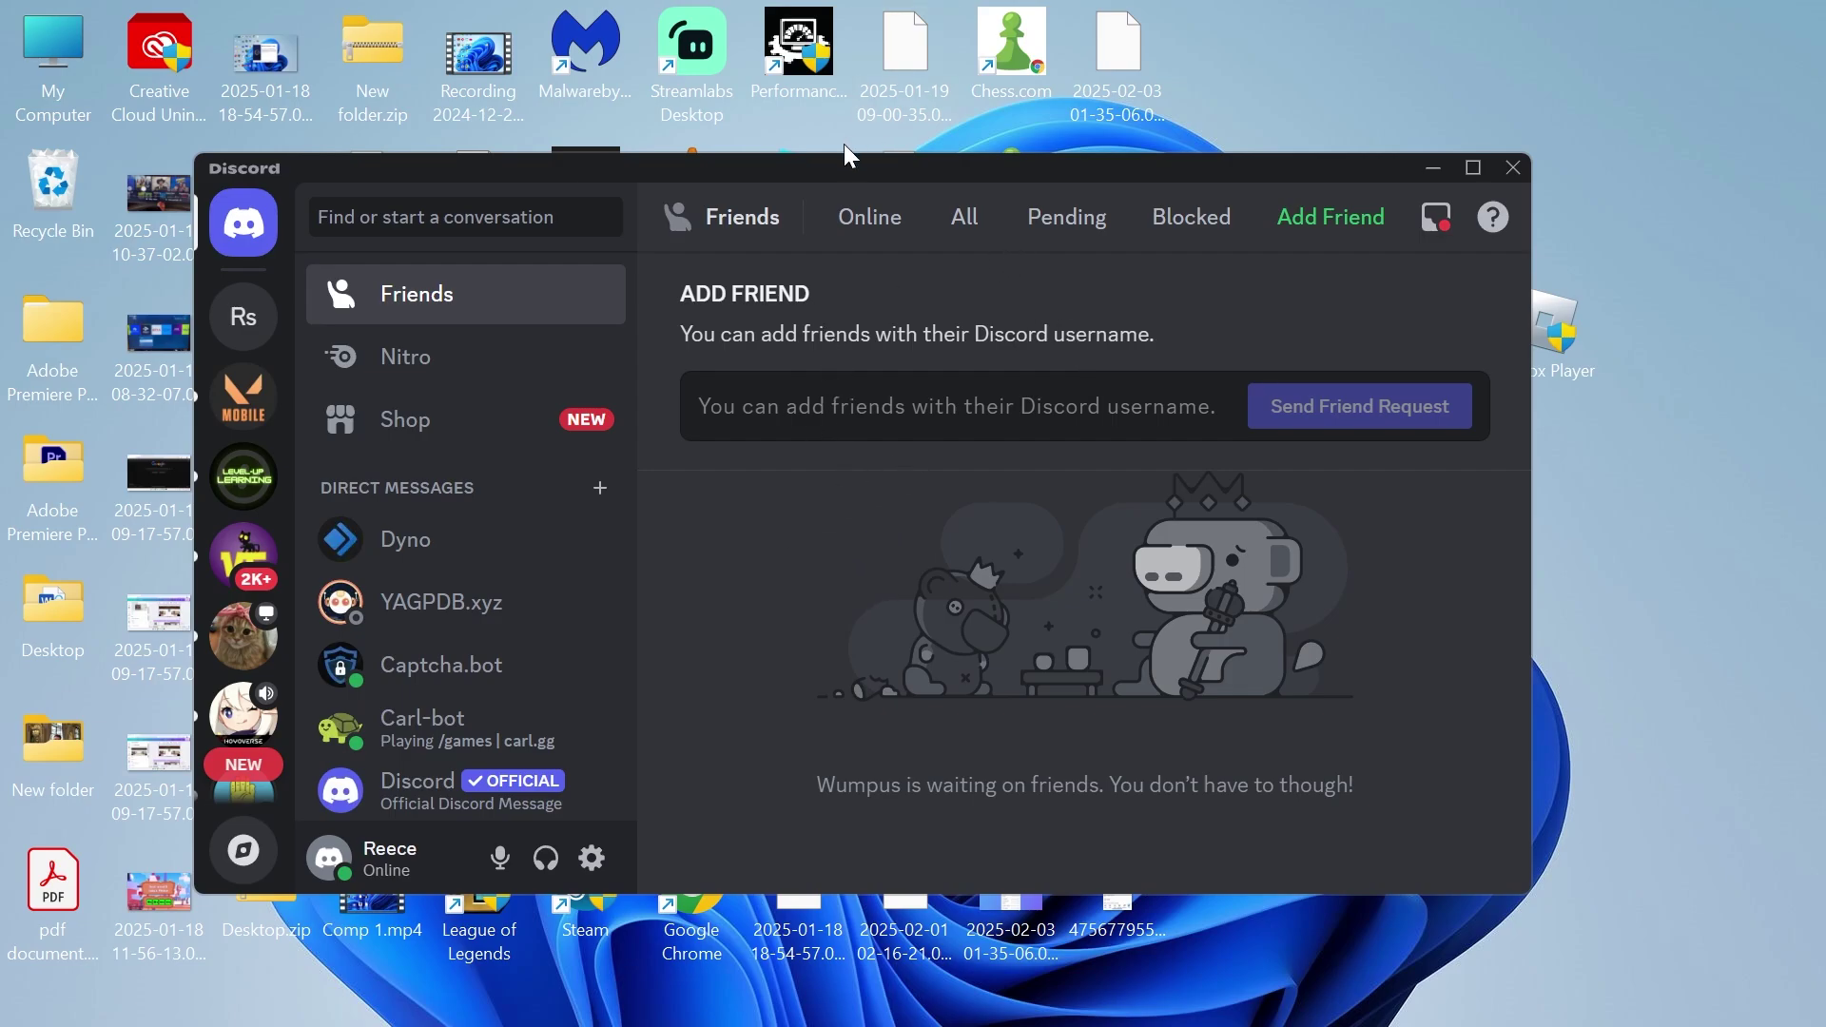
pyautogui.moveTo(841, 165); pyautogui.dragTo(919, 182)
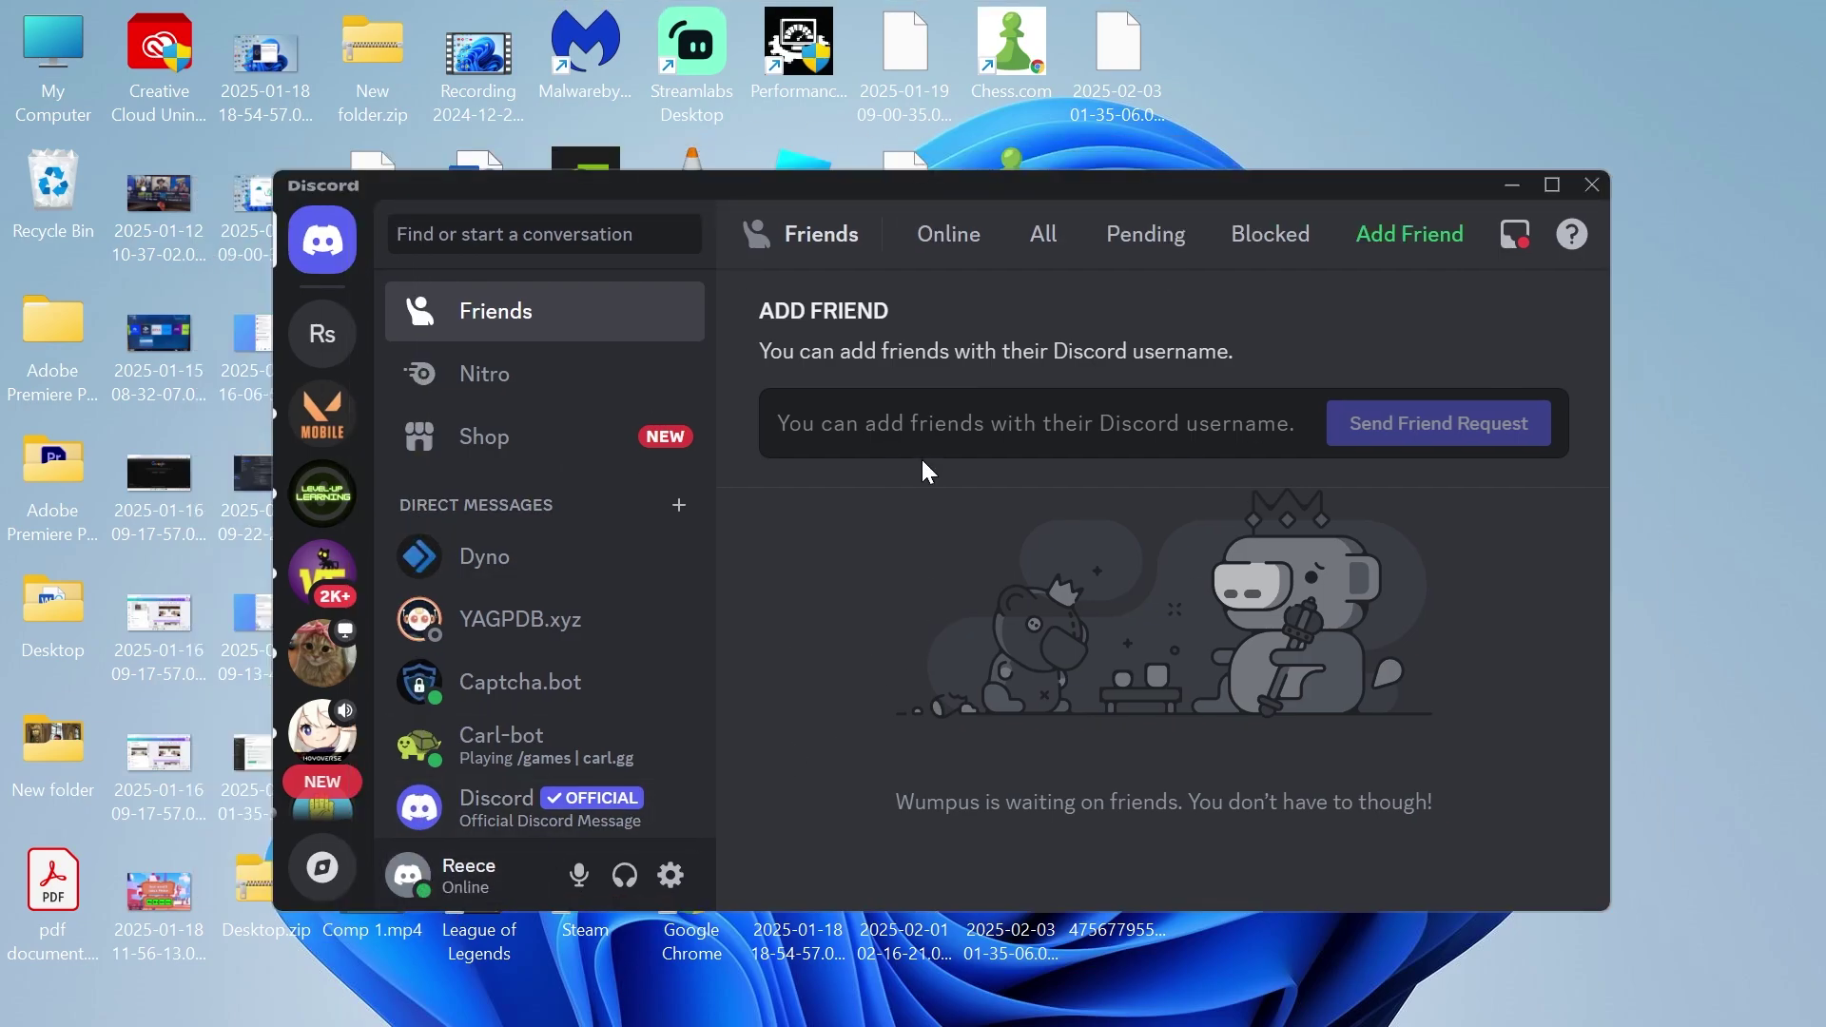
pyautogui.moveTo(940, 194); pyautogui.dragTo(918, 196)
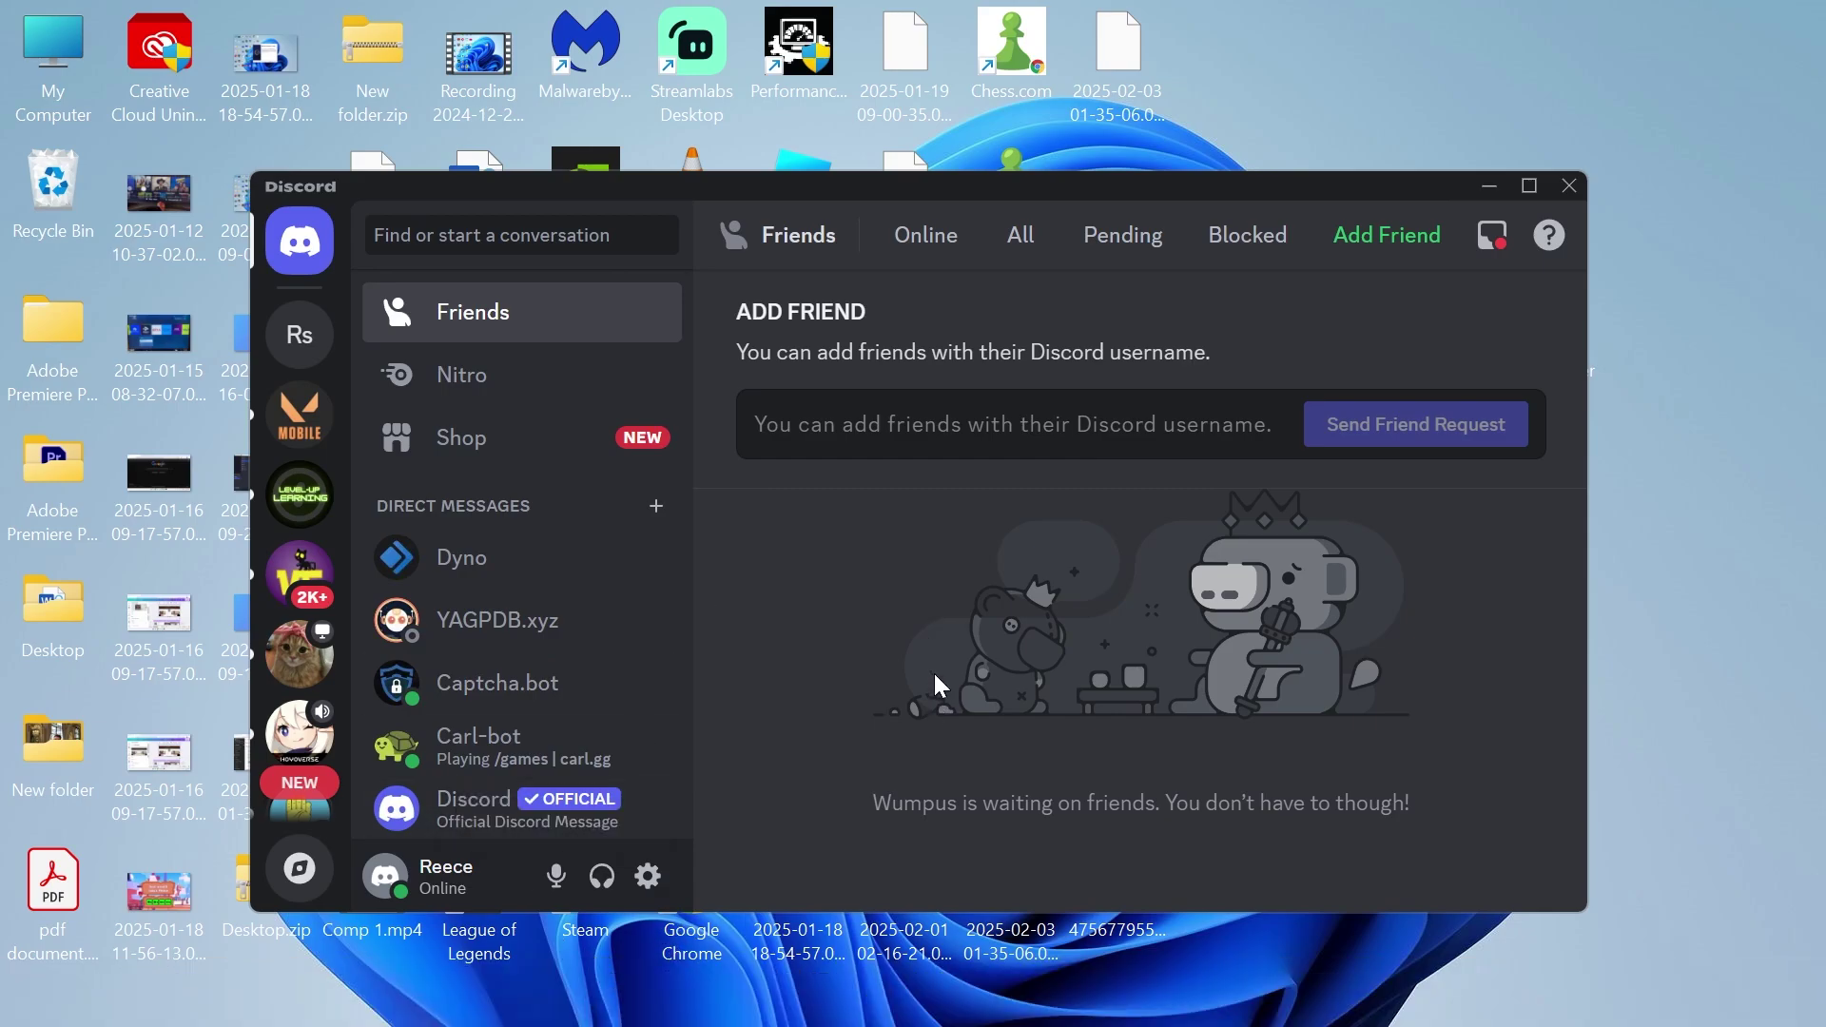
pyautogui.moveTo(867, 1016)
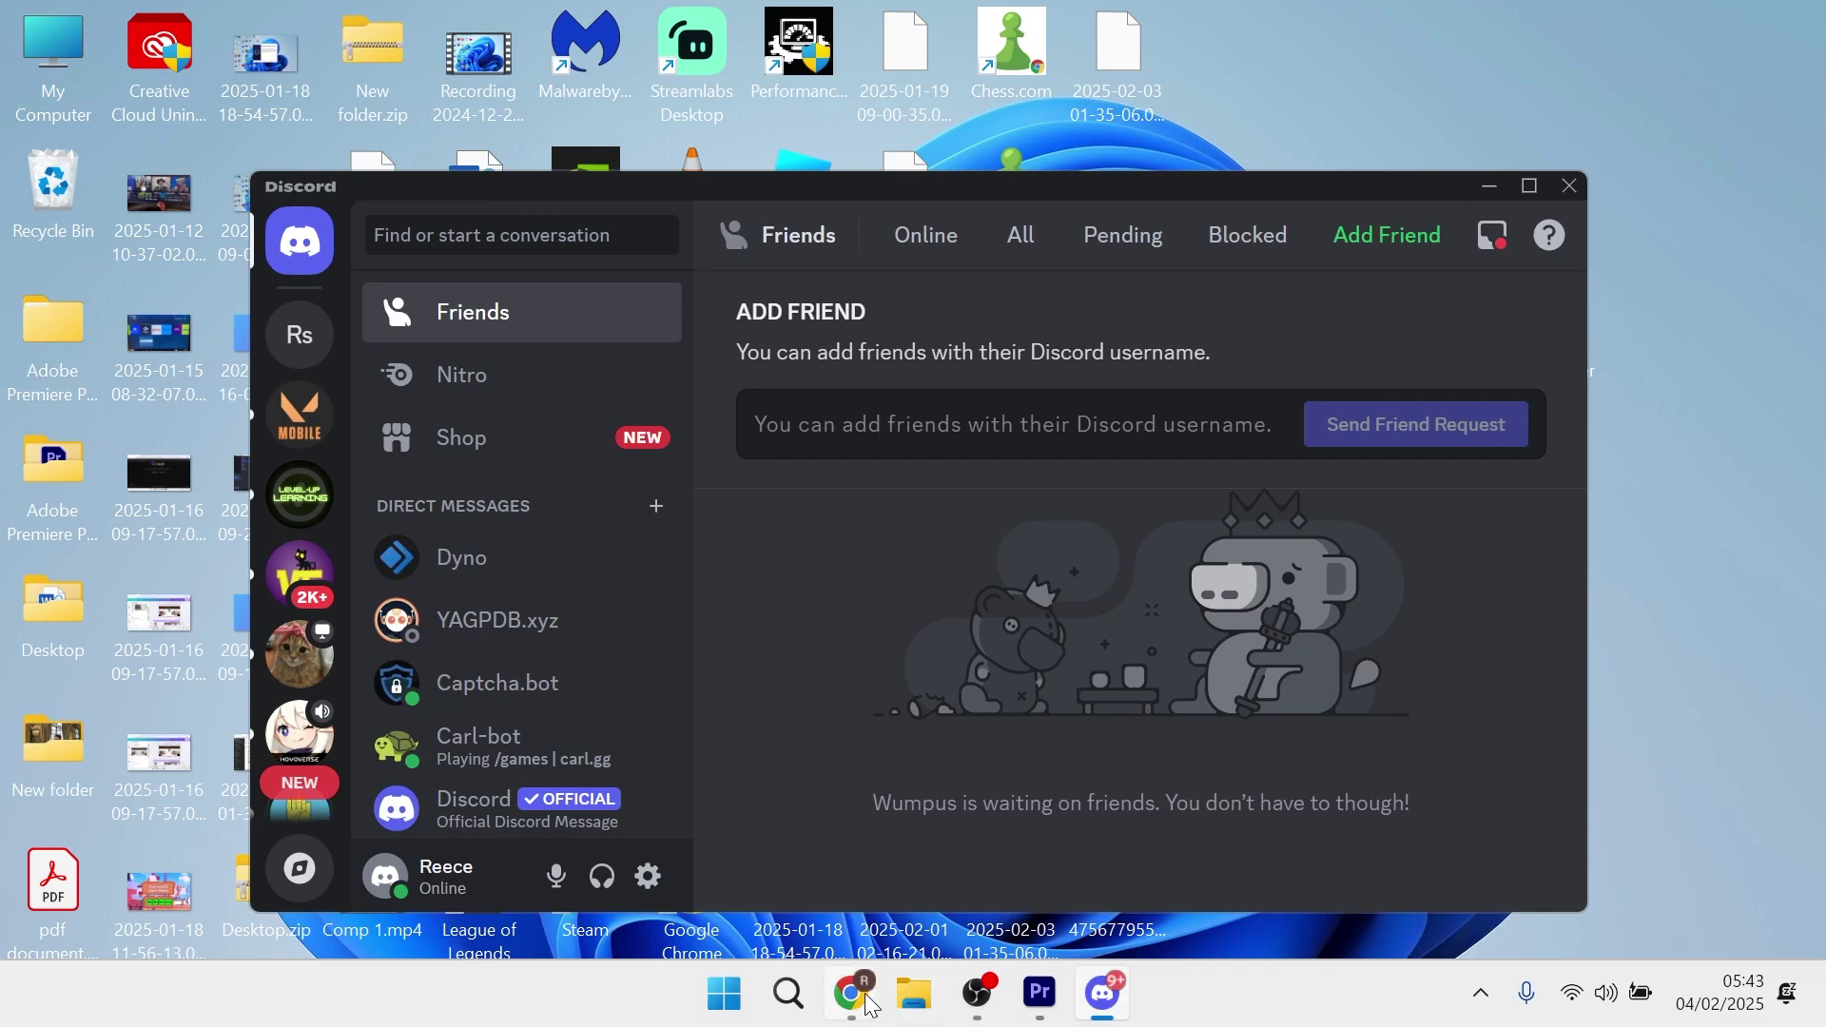
# - Load discord.com in a new Chrome incognito window and submit a display name in the browser app
pyautogui.rightClick(872, 1004)
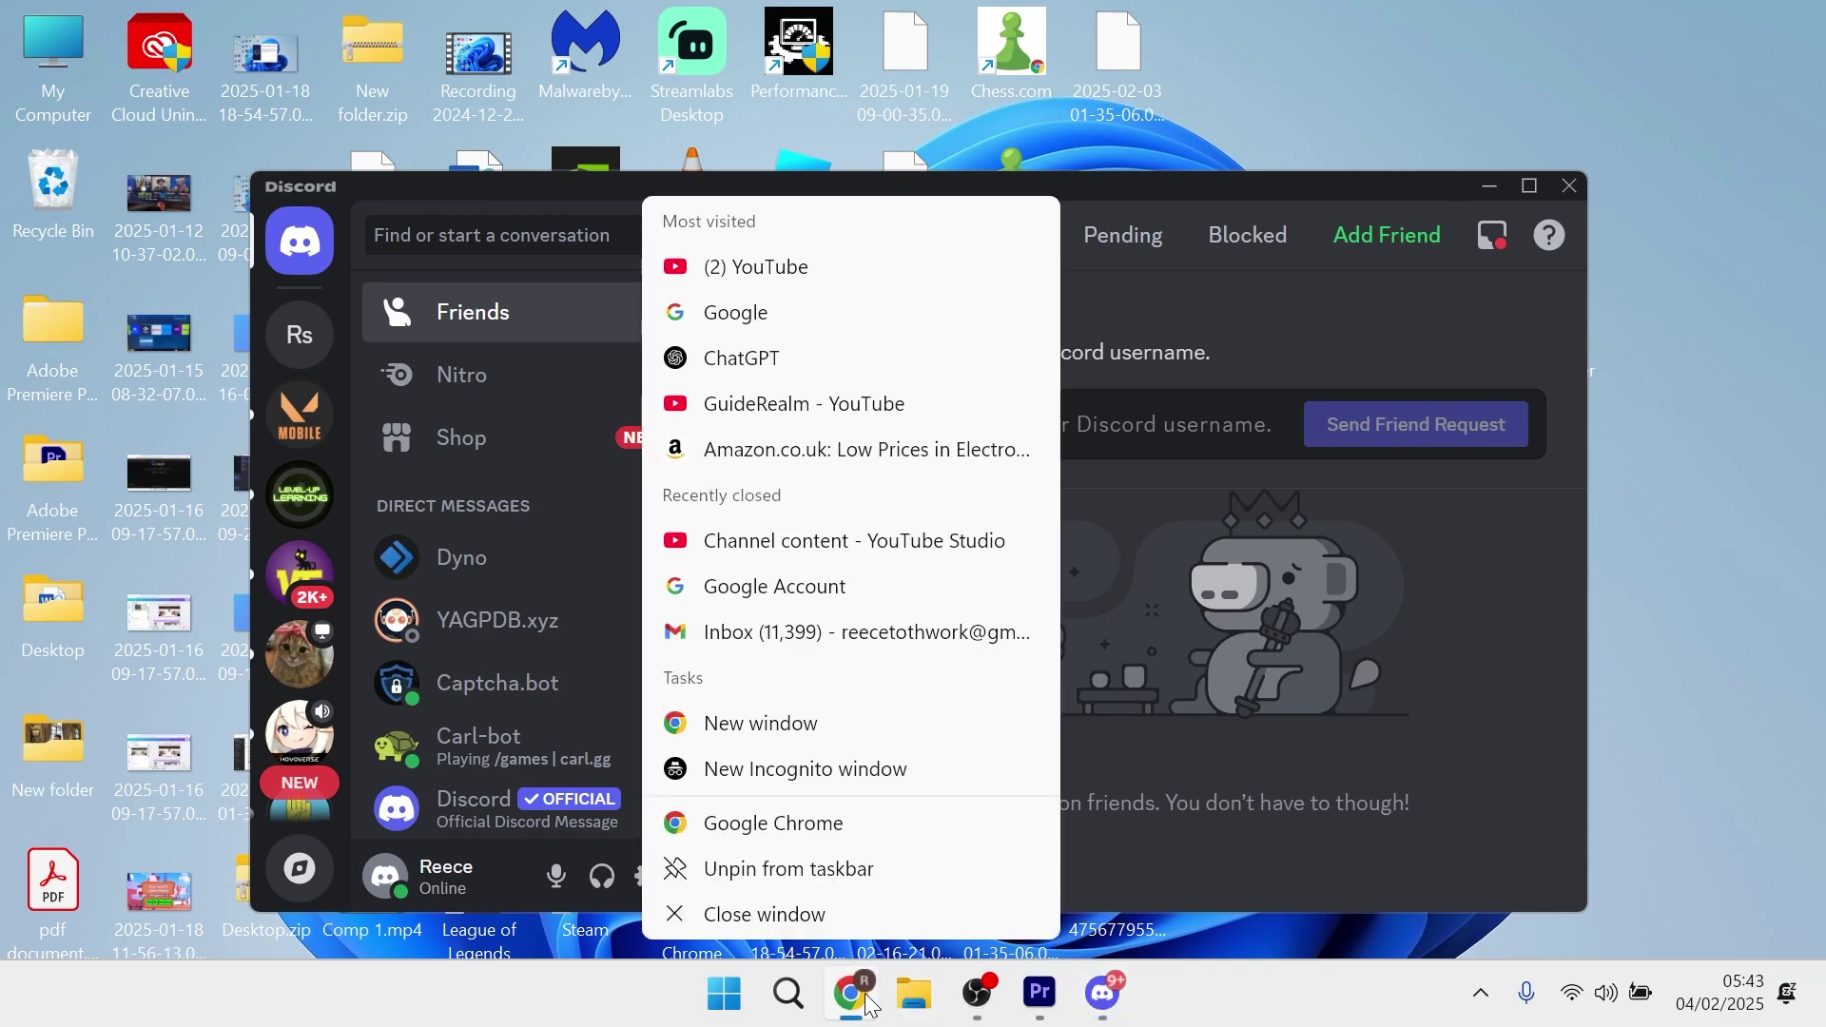
pyautogui.click(774, 771)
pyautogui.write('discord.')
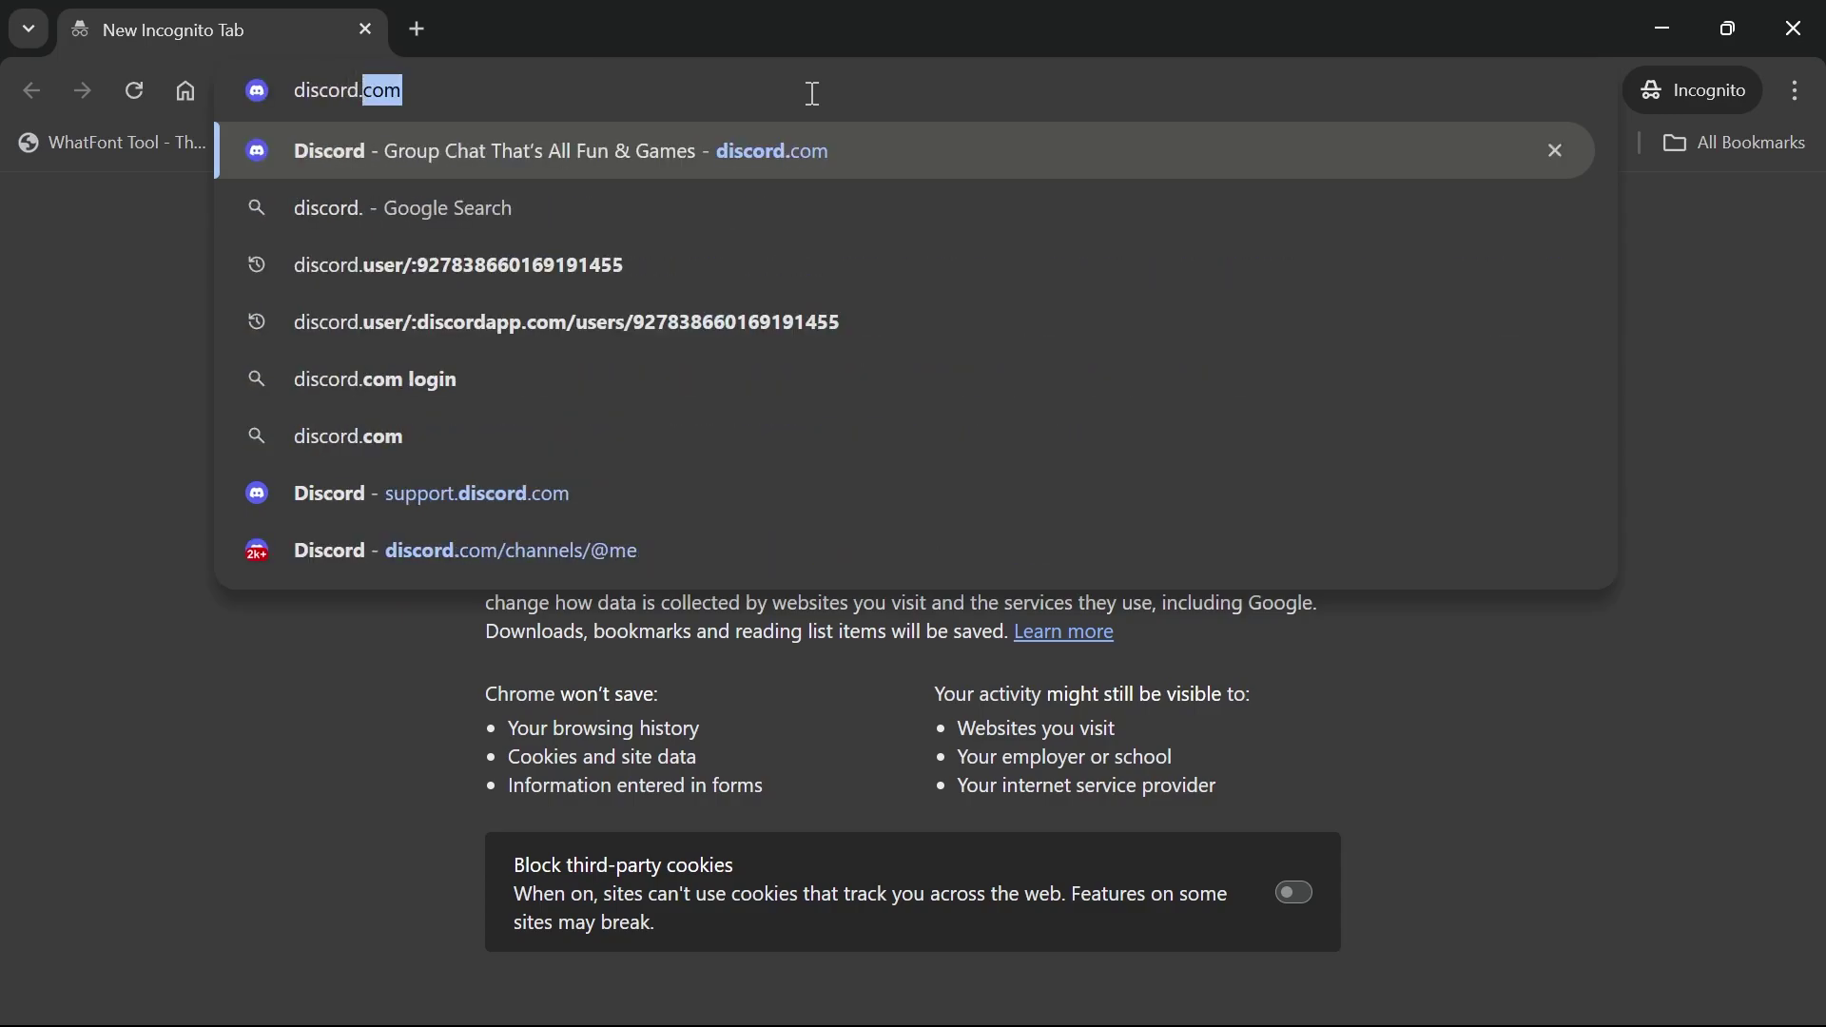
pyautogui.press('BackSpace')
pyautogui.write('co')
pyautogui.press('Return')
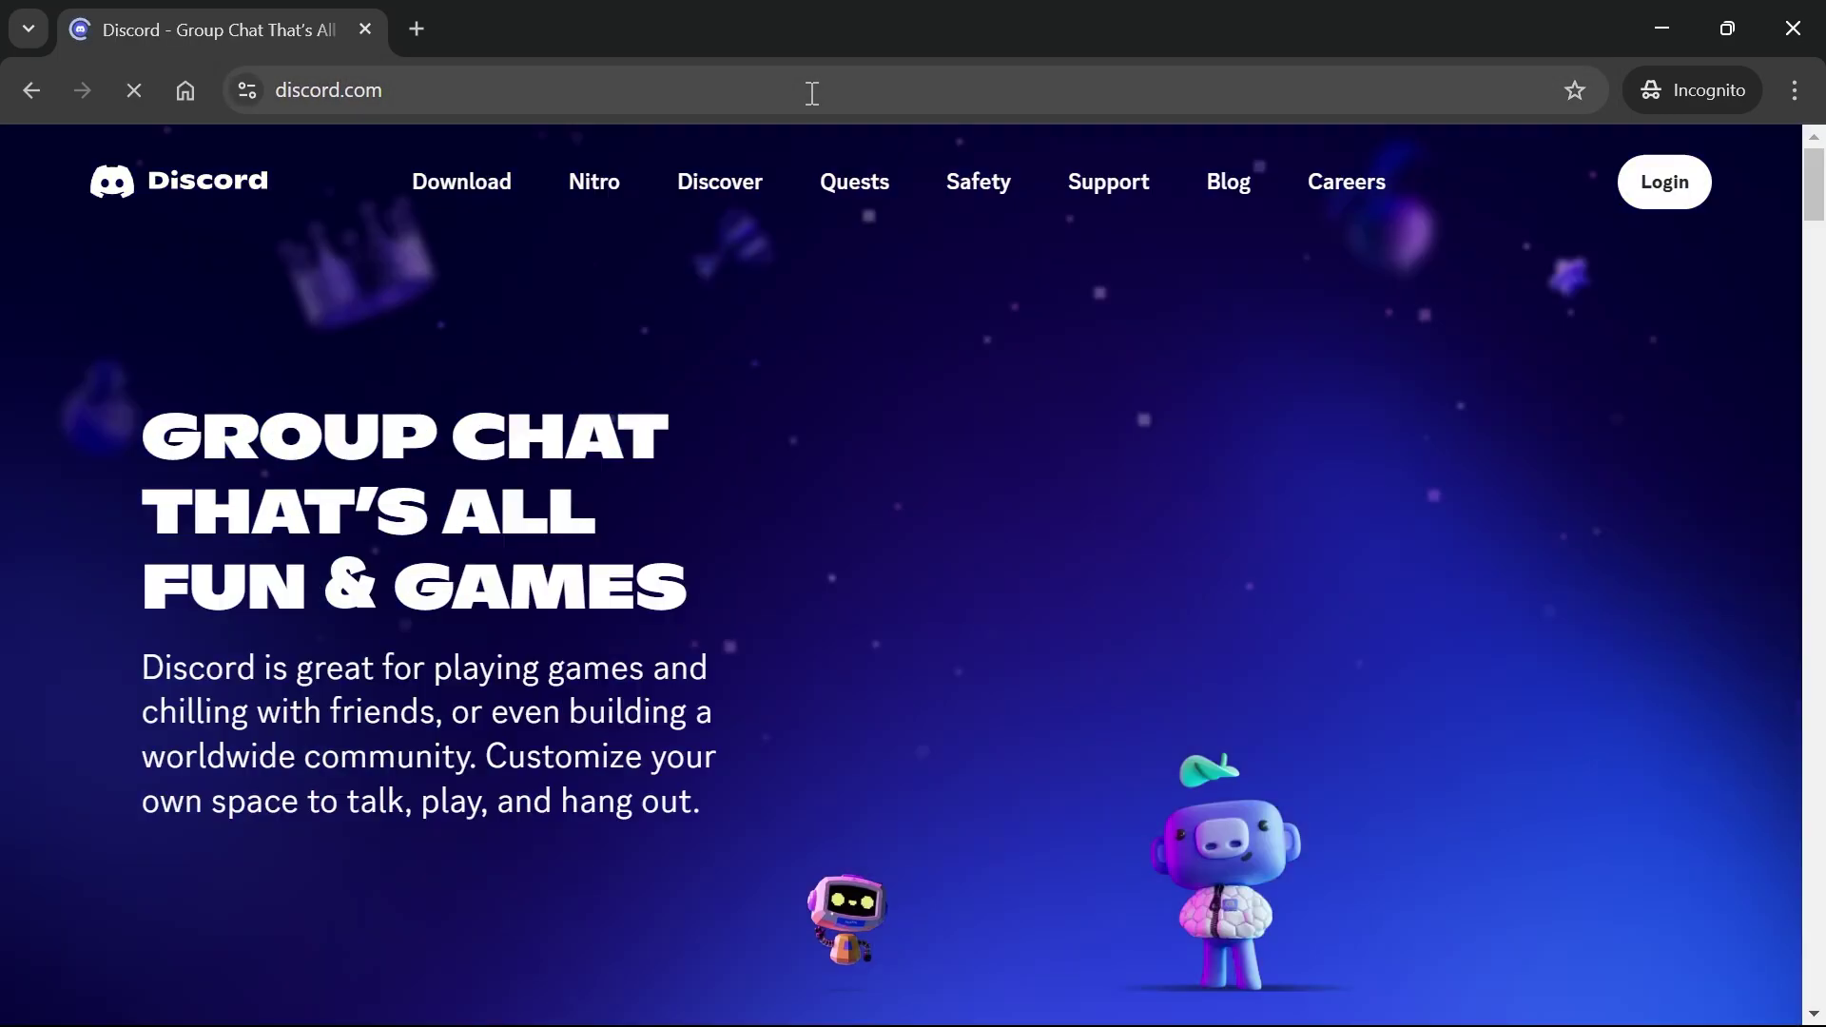
pyautogui.scroll(-1, 795, 367)
pyautogui.scroll(-2, 1101, 447)
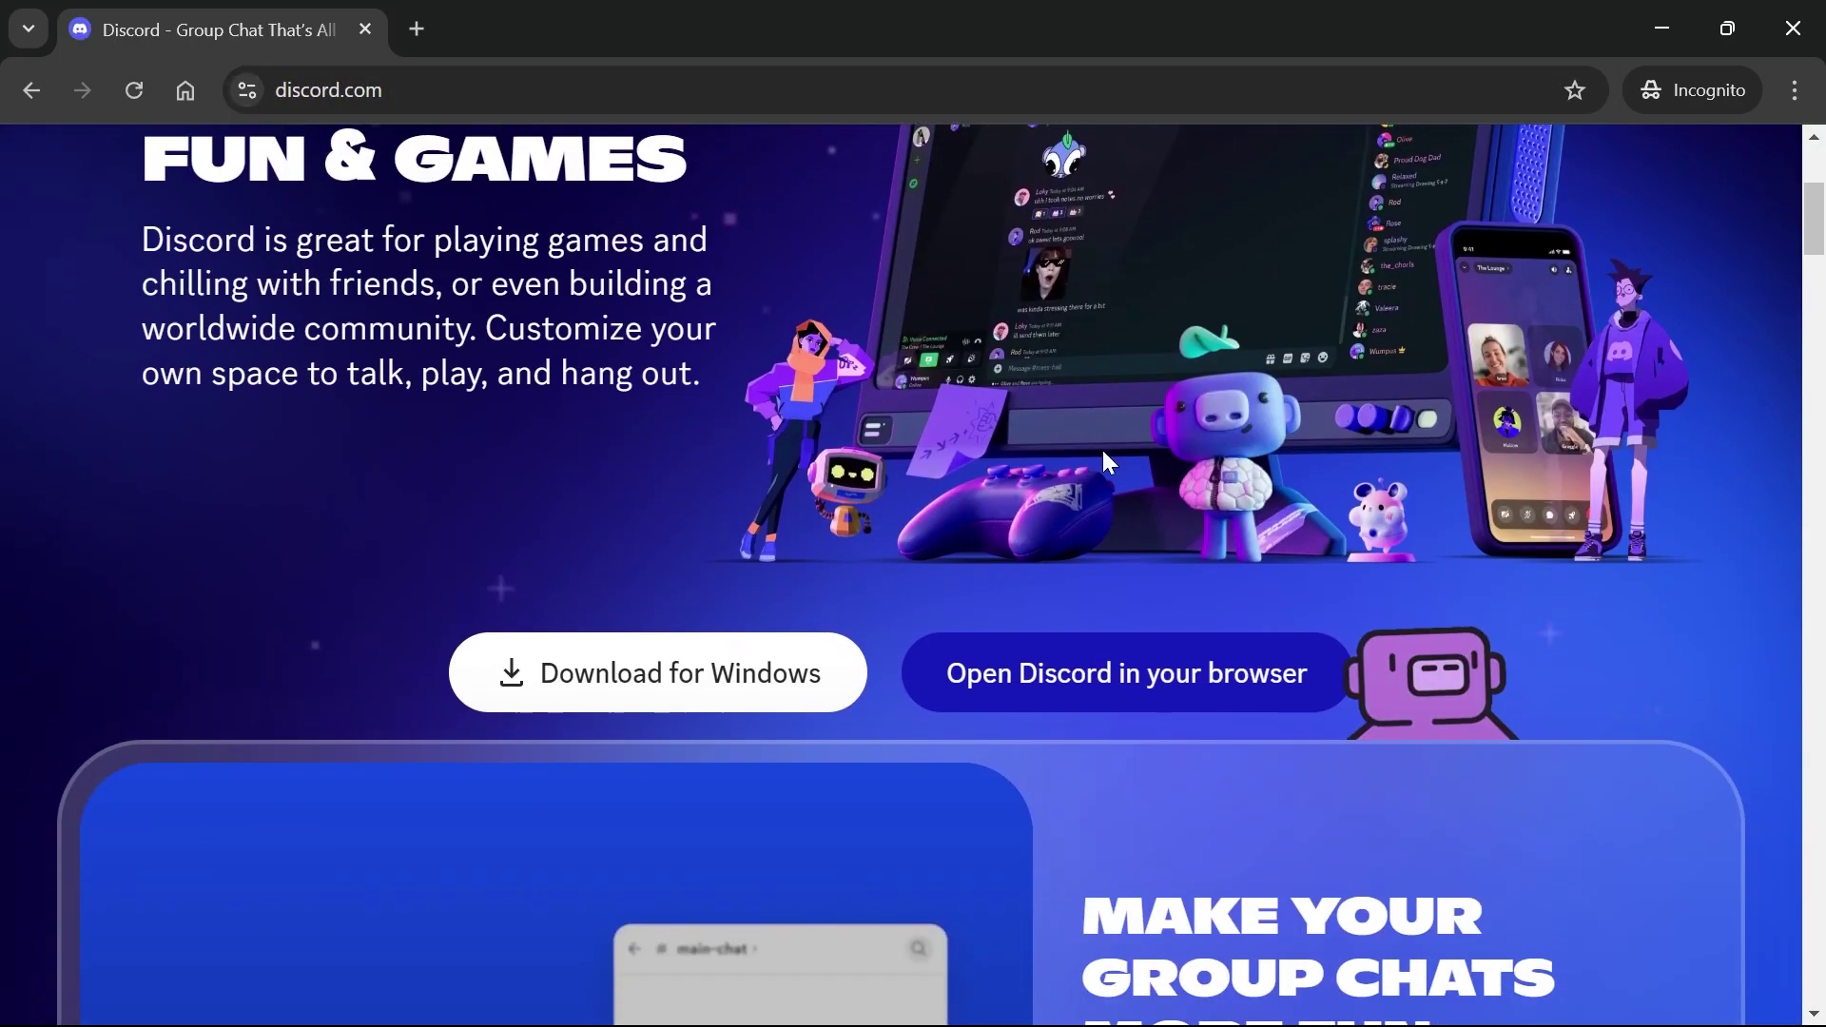
pyautogui.click(1013, 686)
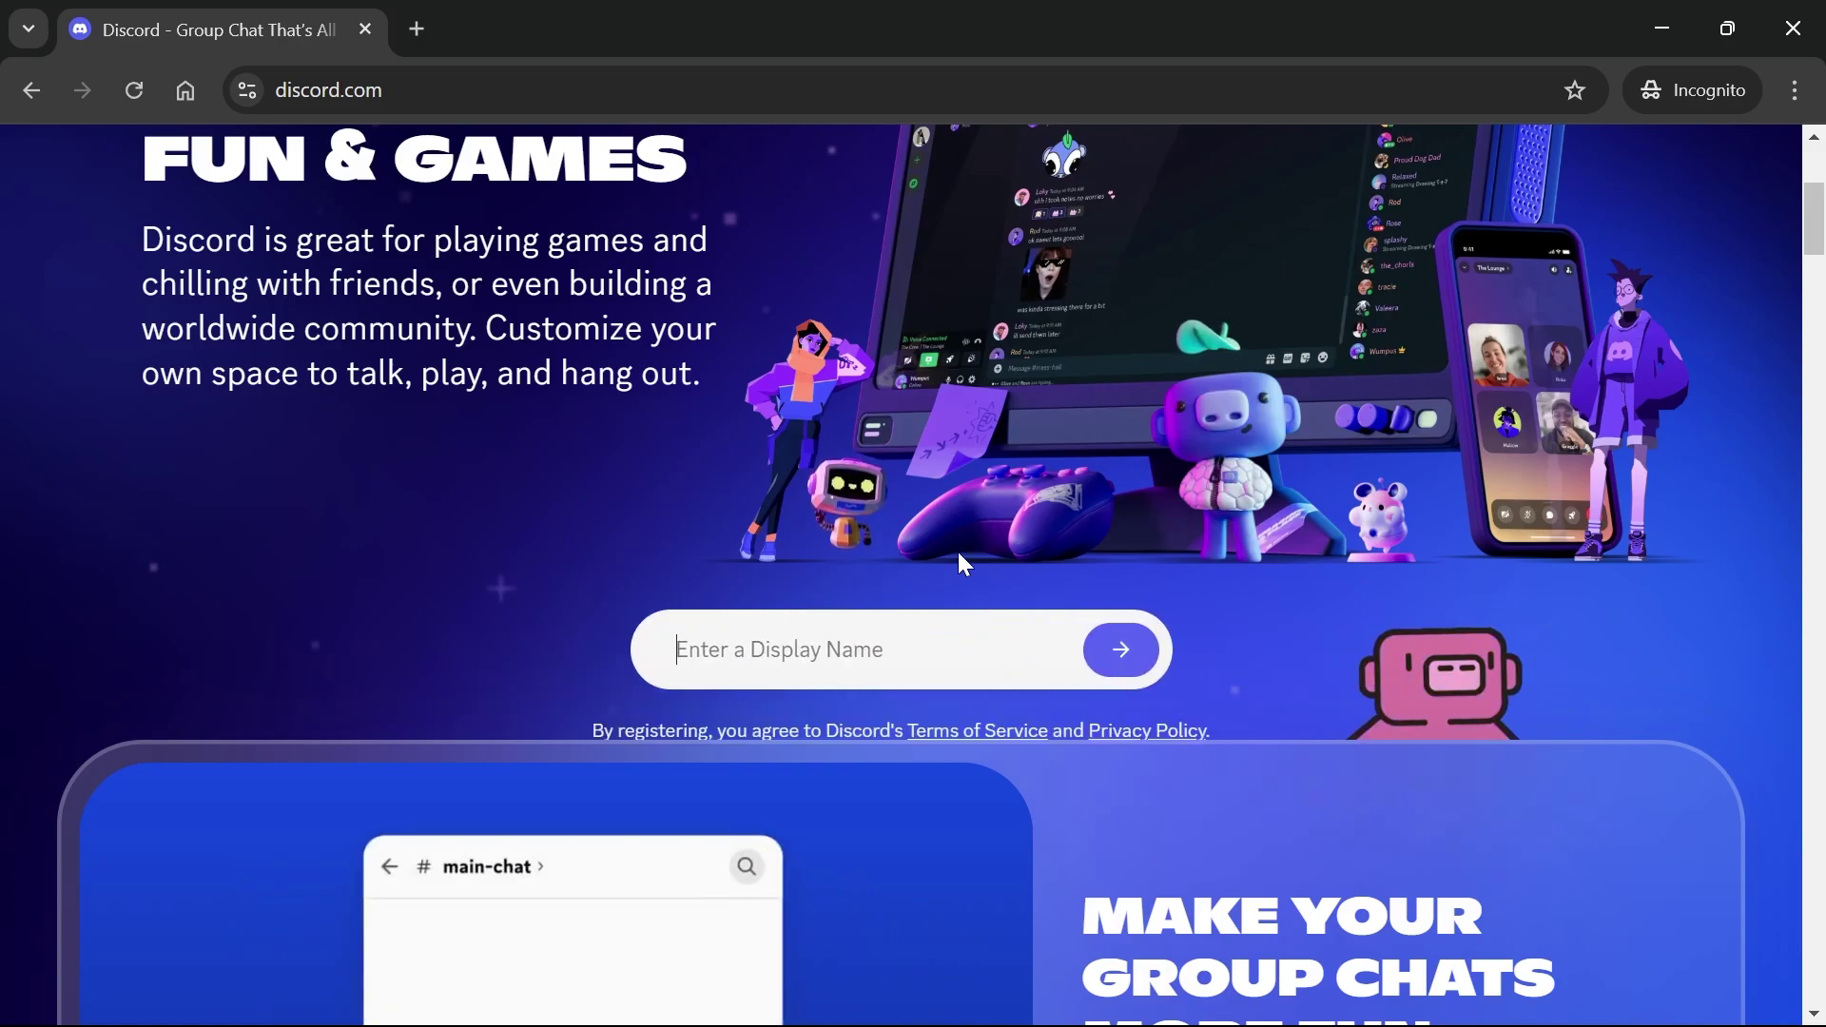
pyautogui.write('sp3ke1234')
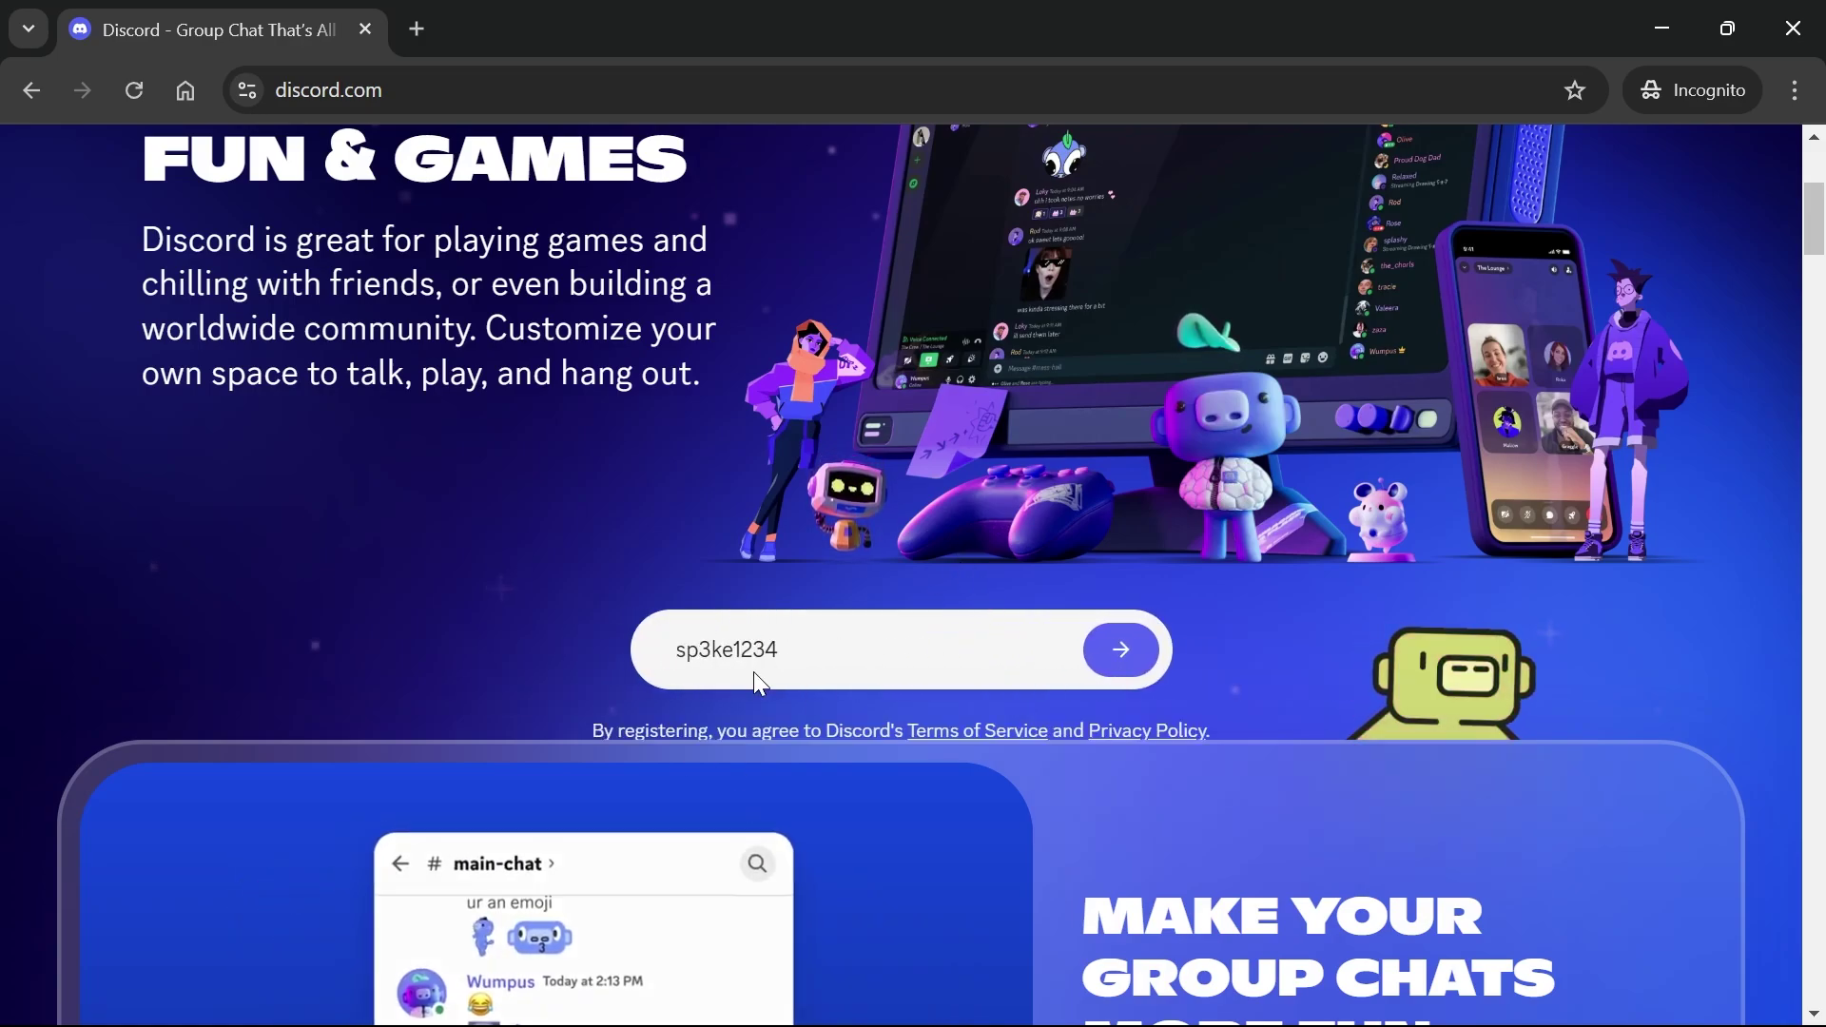
pyautogui.click(1122, 651)
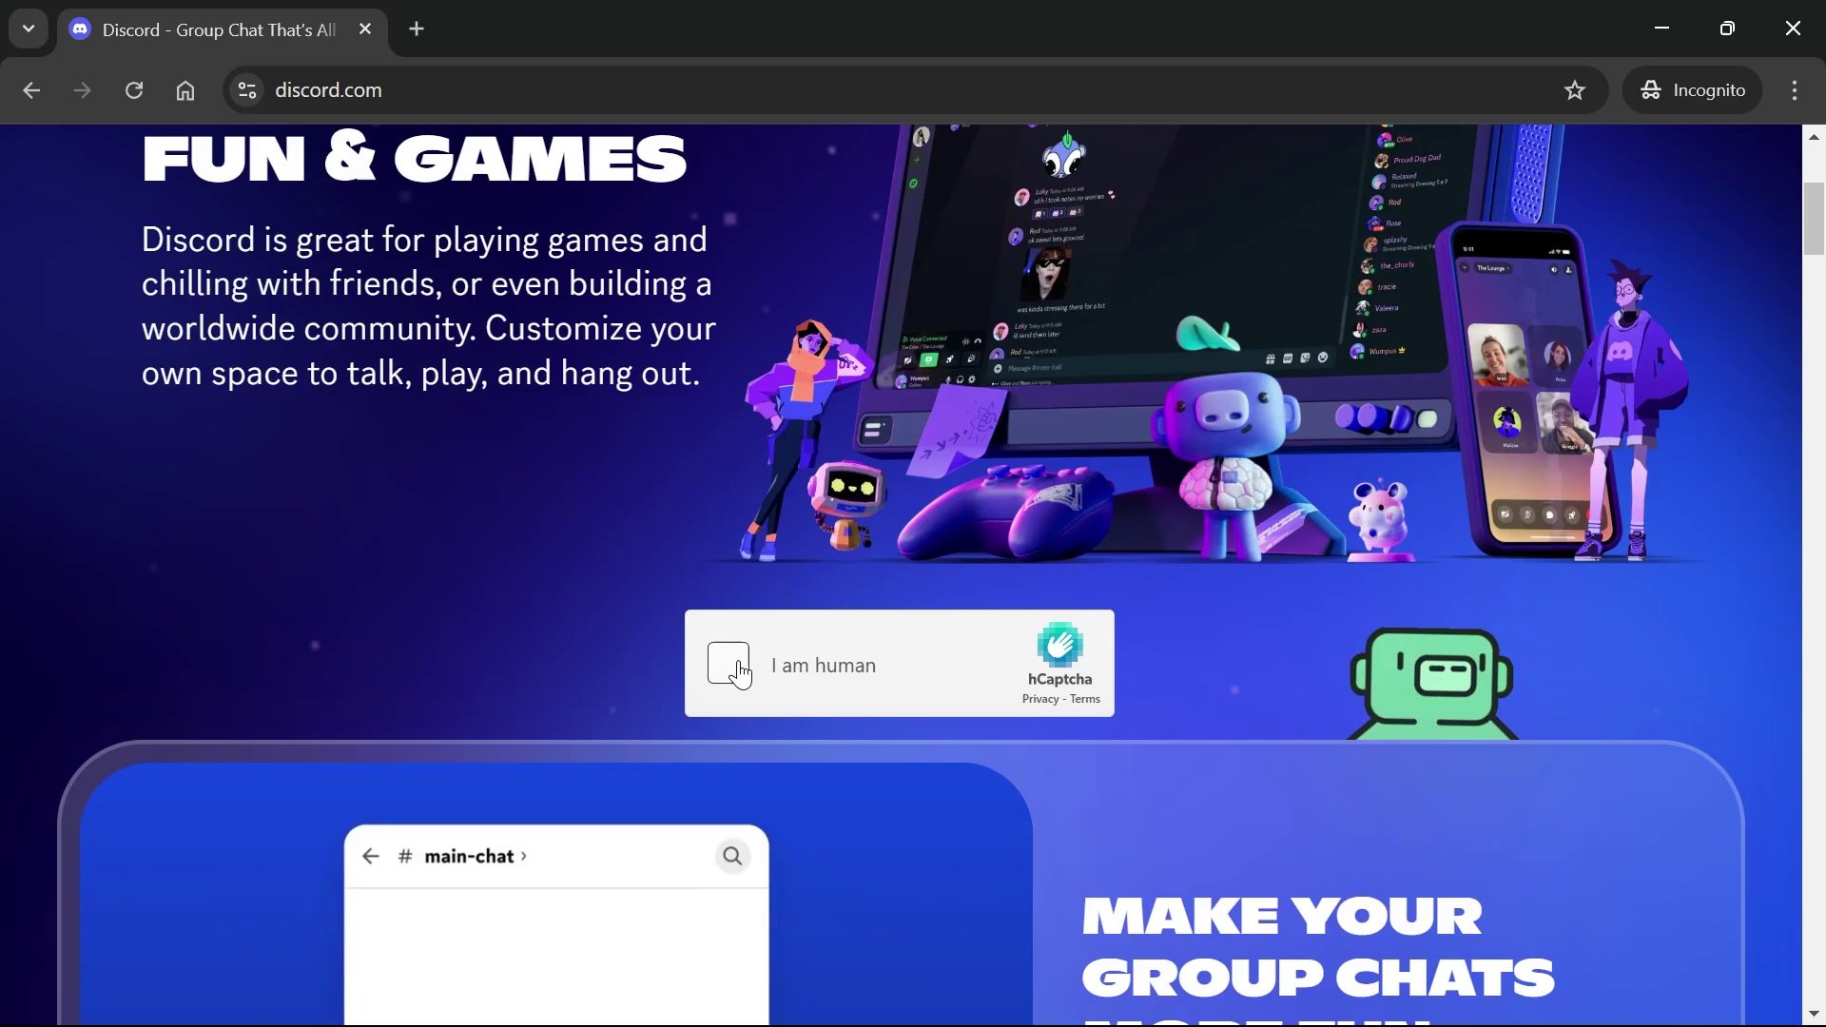
# - Pass the hCaptcha check, enter the birth month, and skip the first-server prompt
pyautogui.click(738, 674)
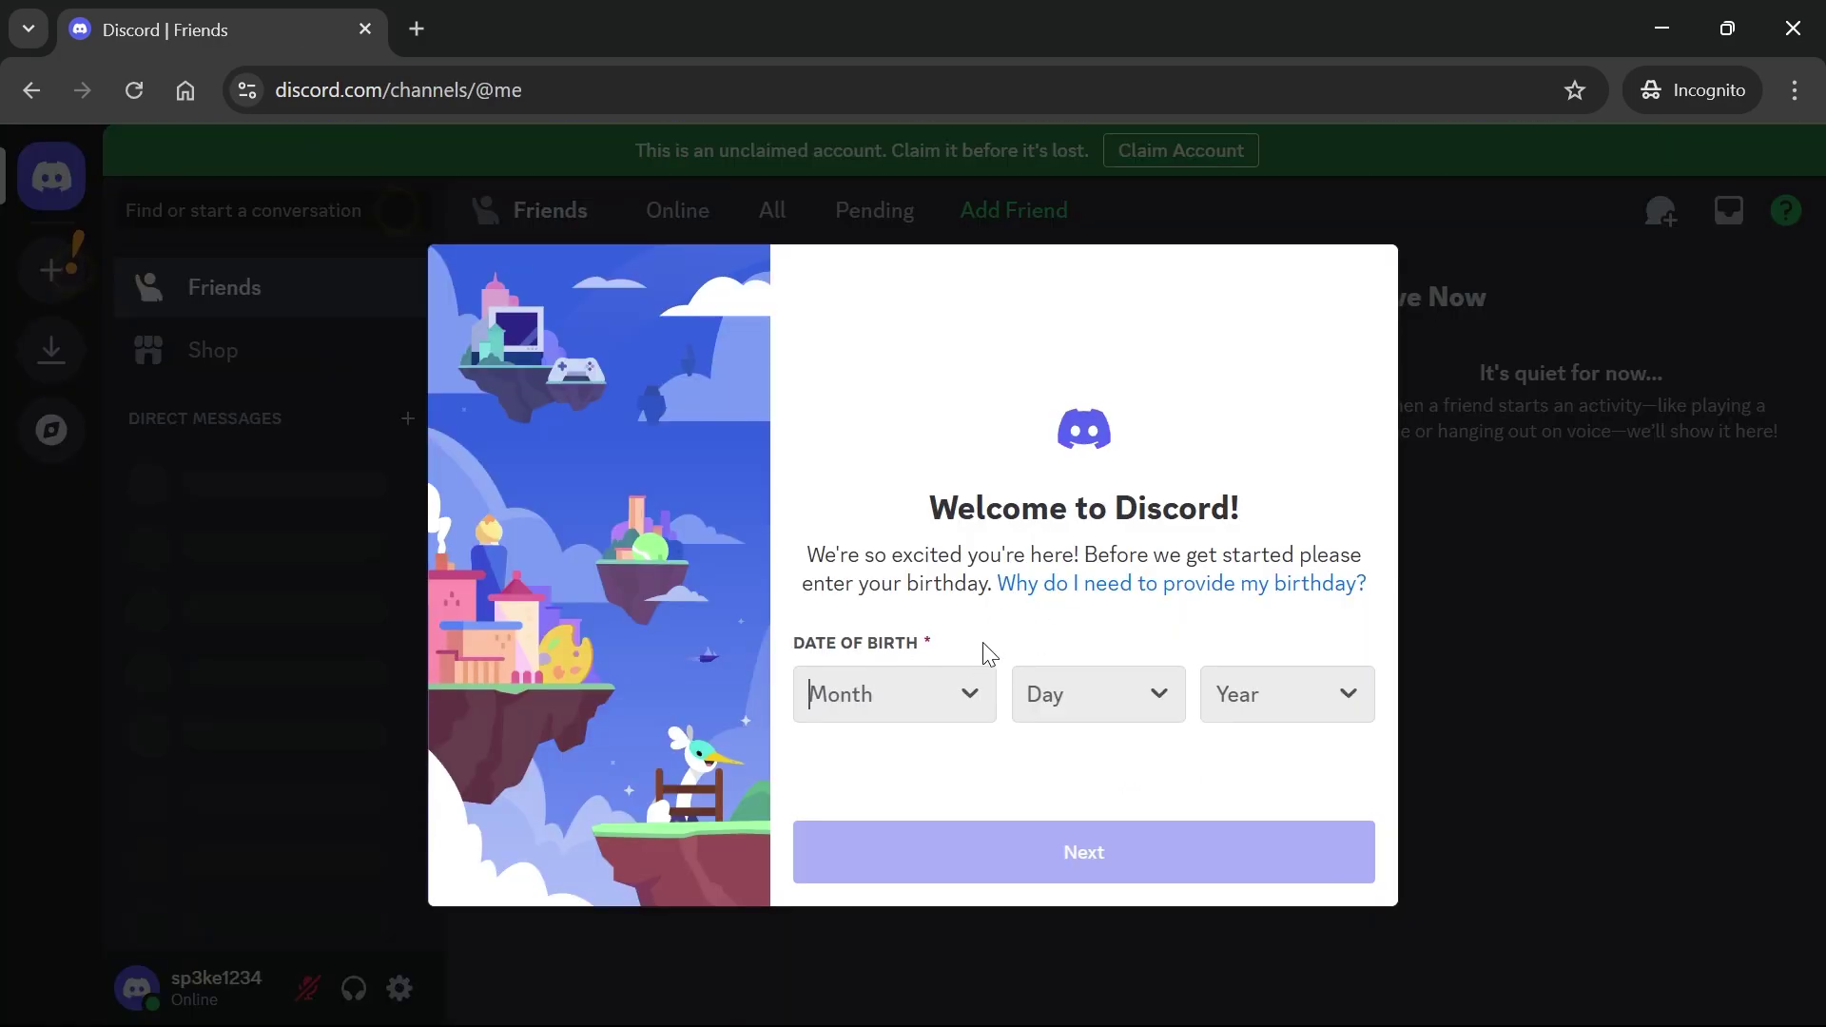
pyautogui.click(927, 686)
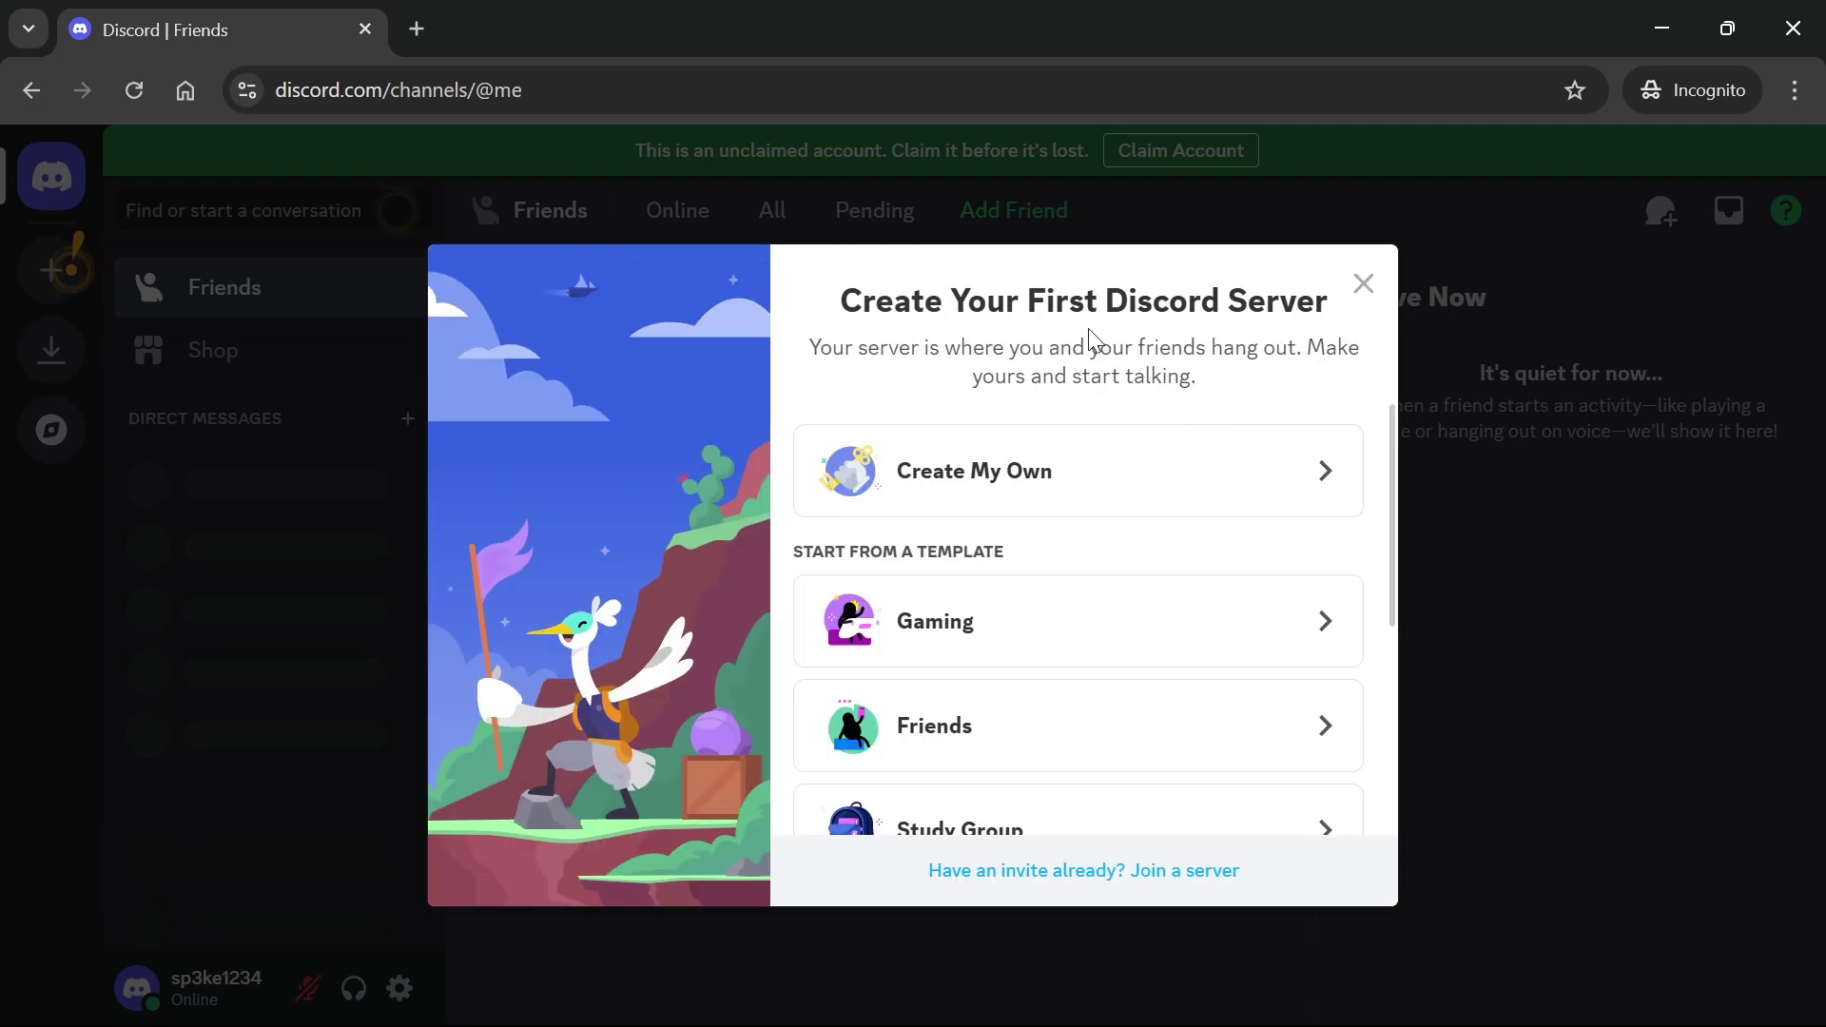
pyautogui.click(1365, 285)
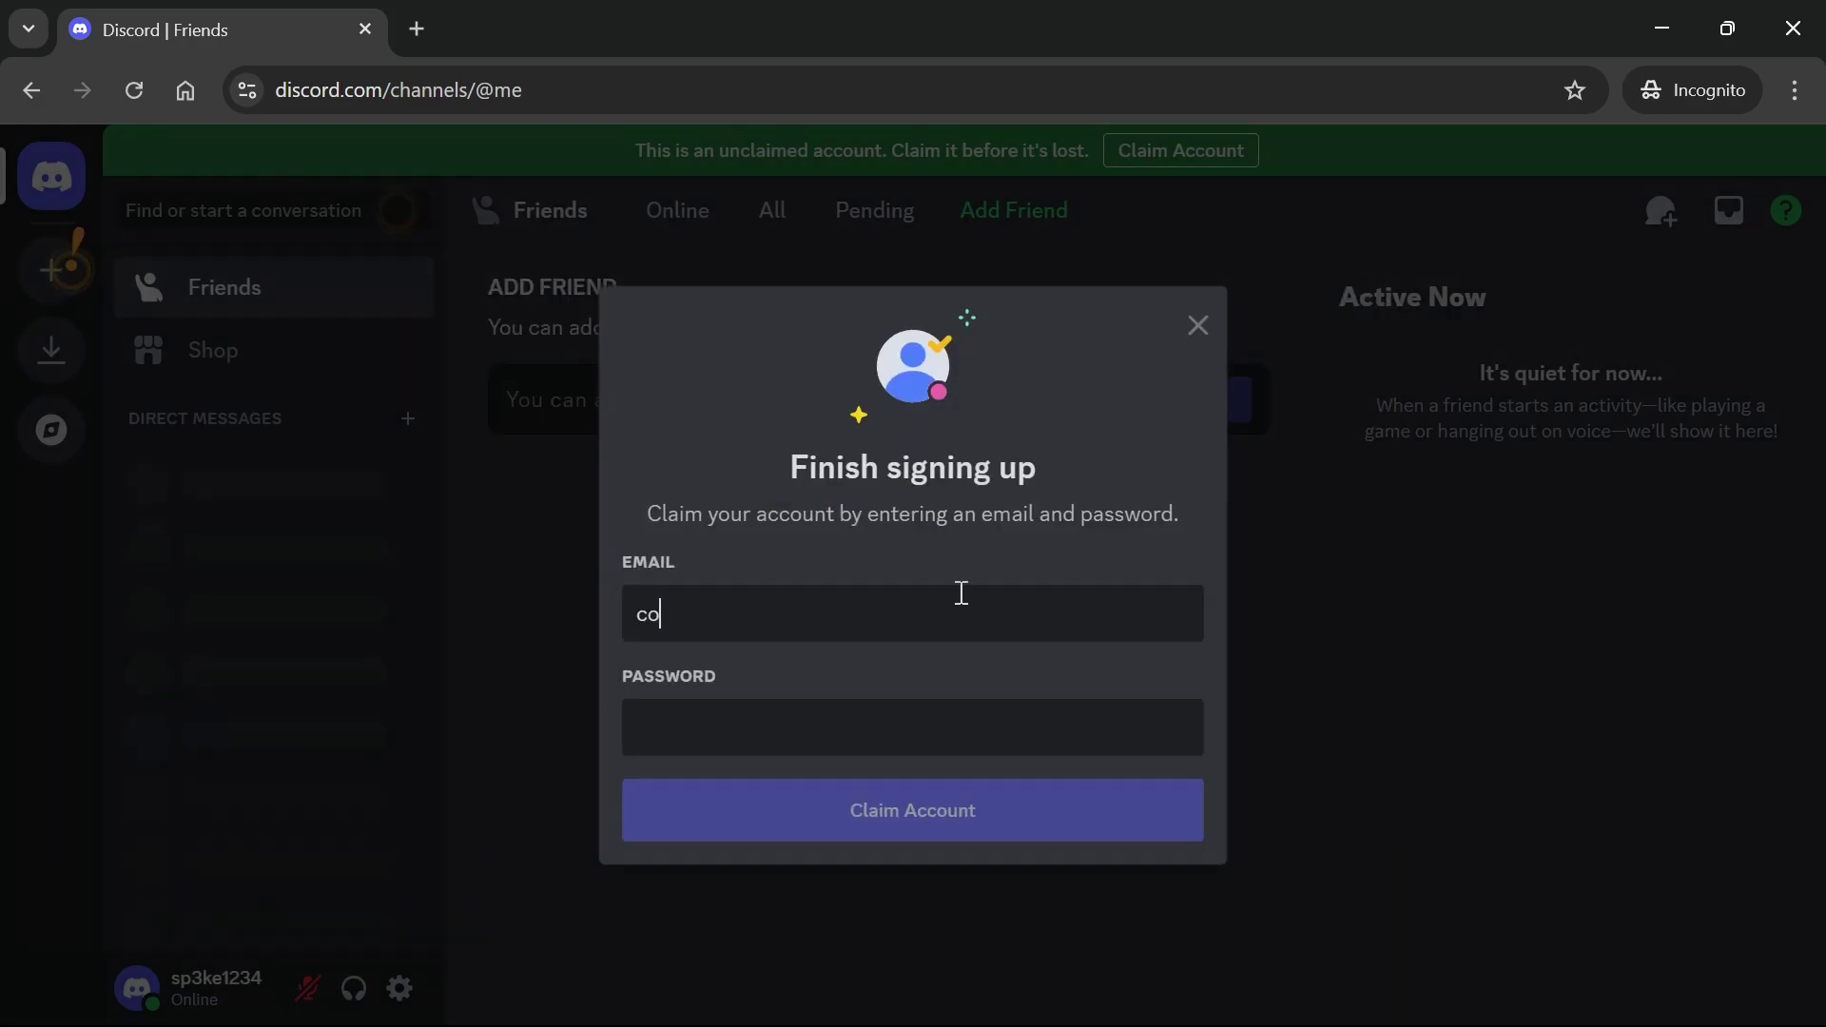
# - Submit an email and password to claim the account, then close the confirmation-link notice
pyautogui.click(922, 713)
pyautogui.write('**********')
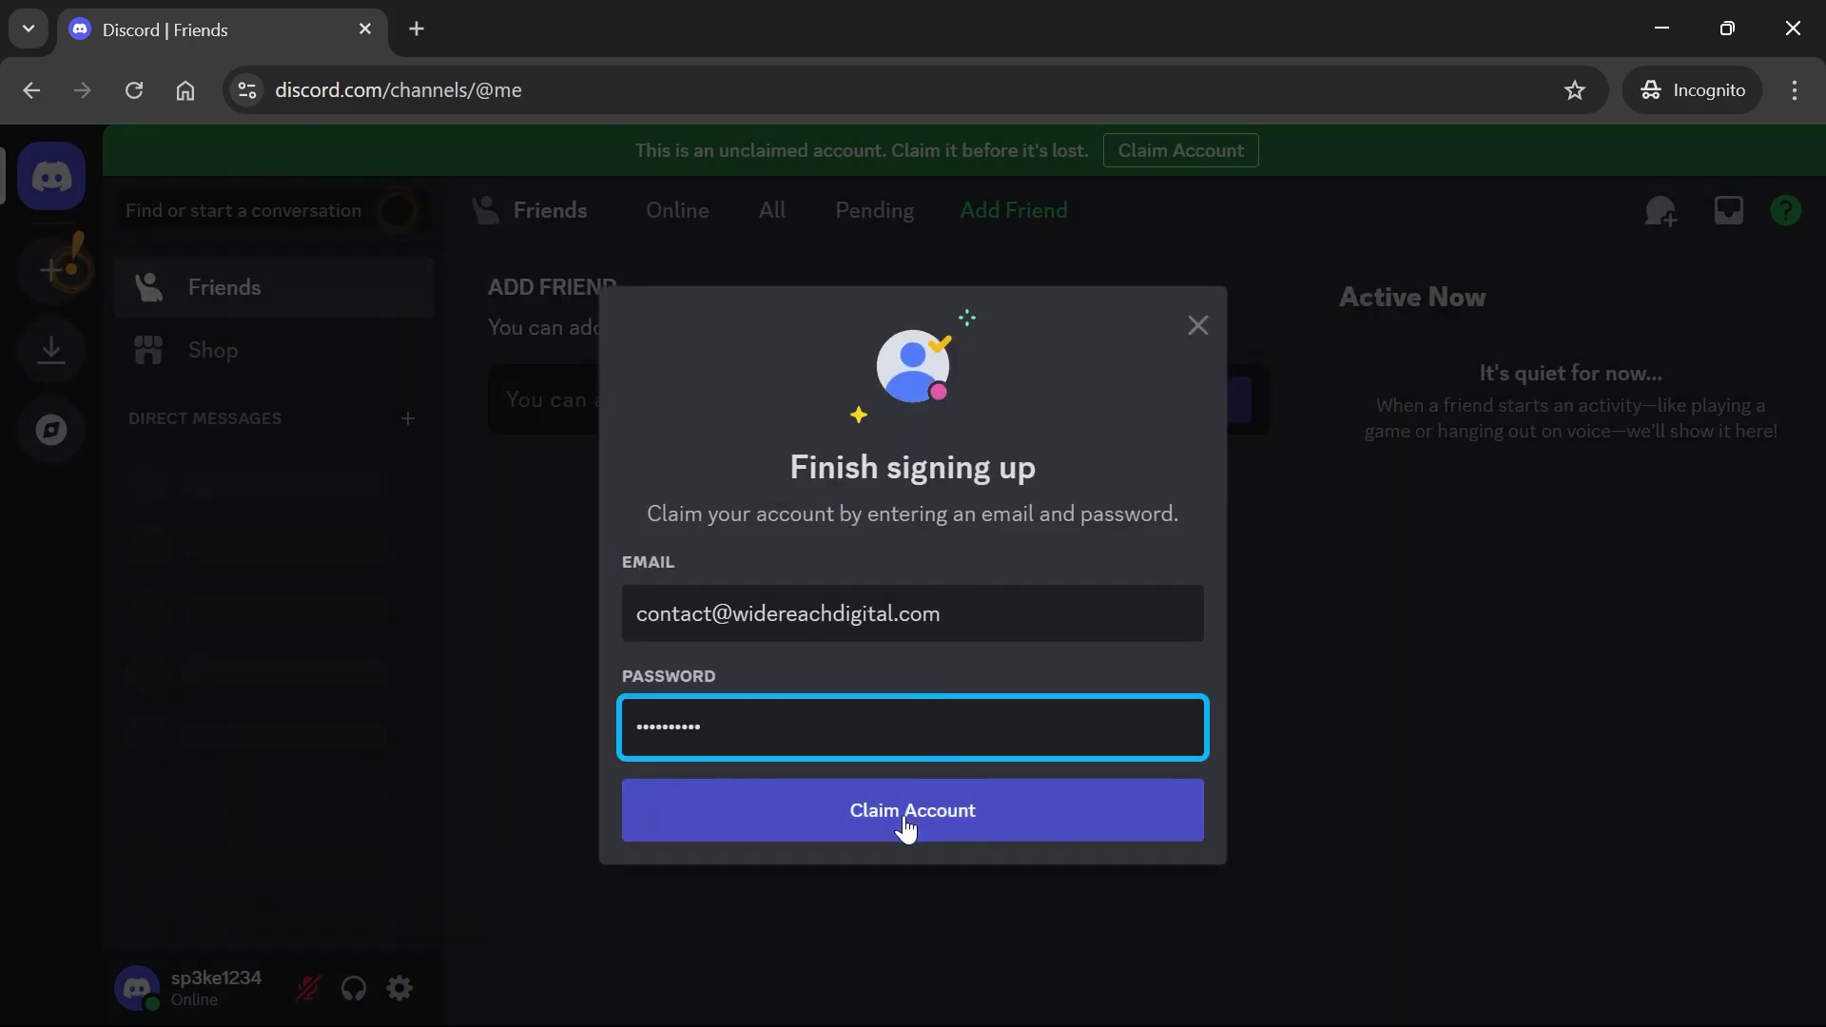
pyautogui.click(903, 826)
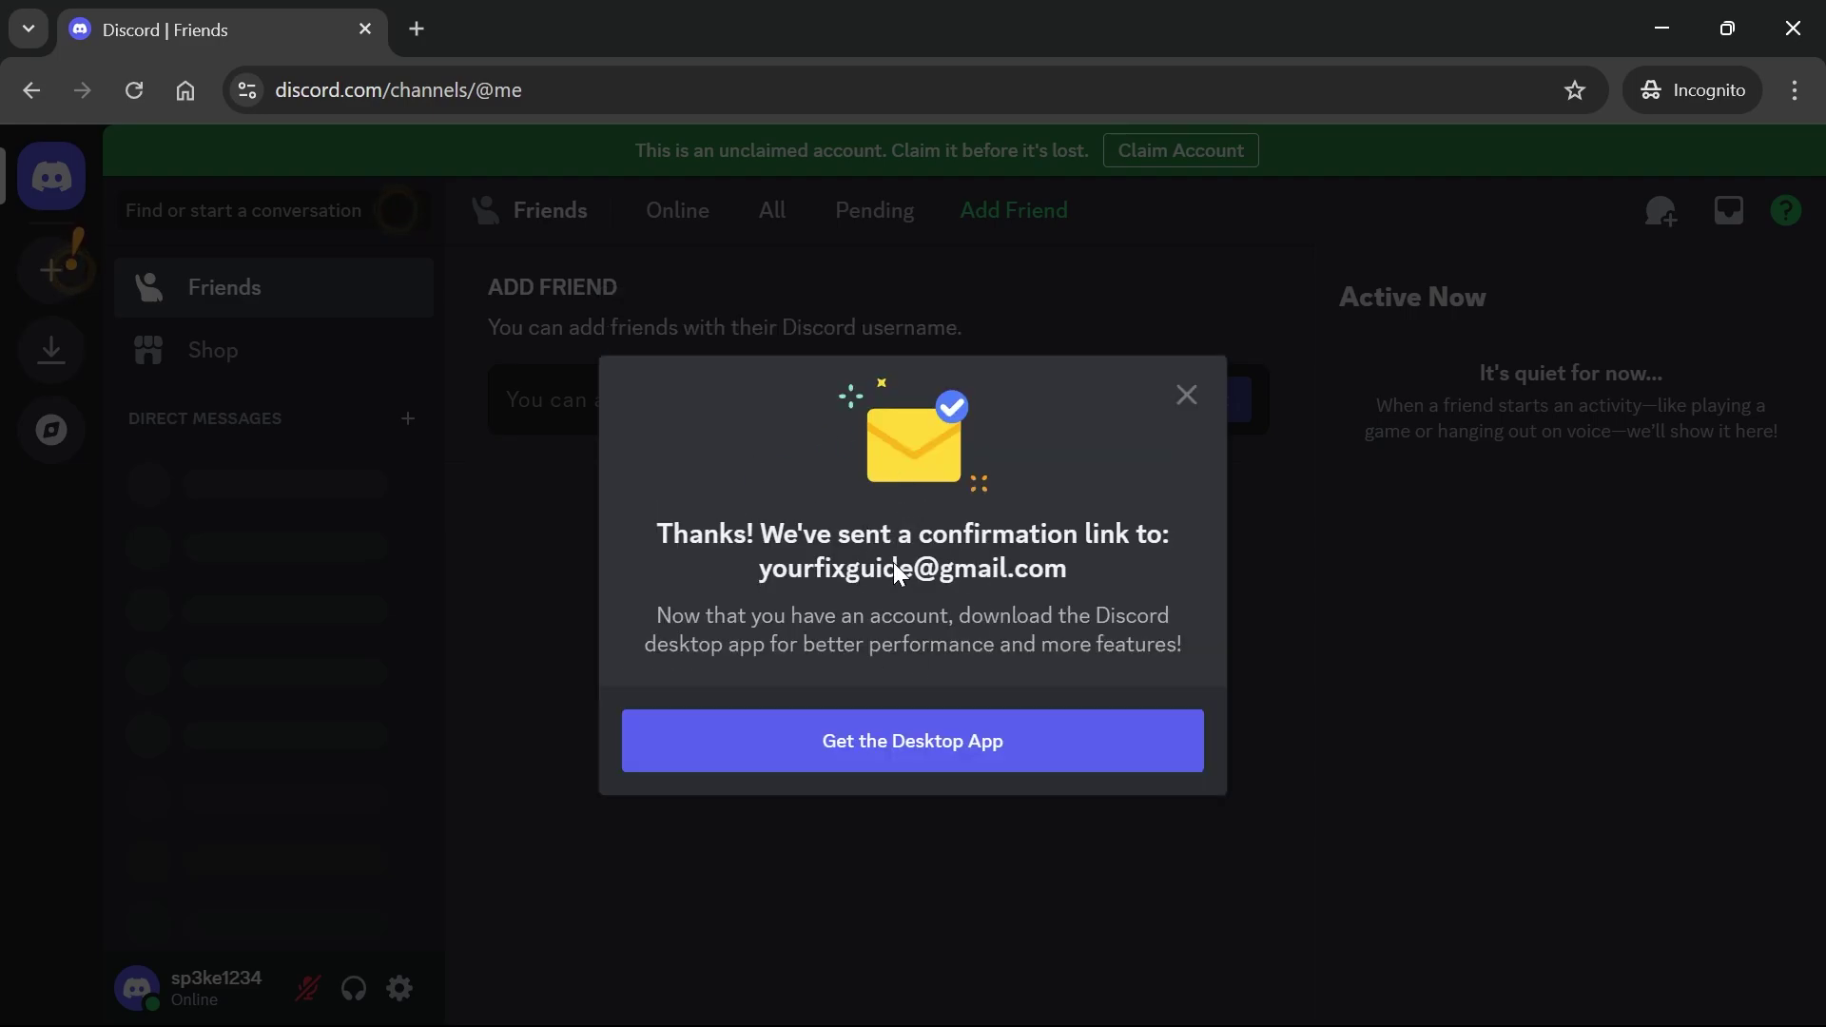
pyautogui.click(1186, 395)
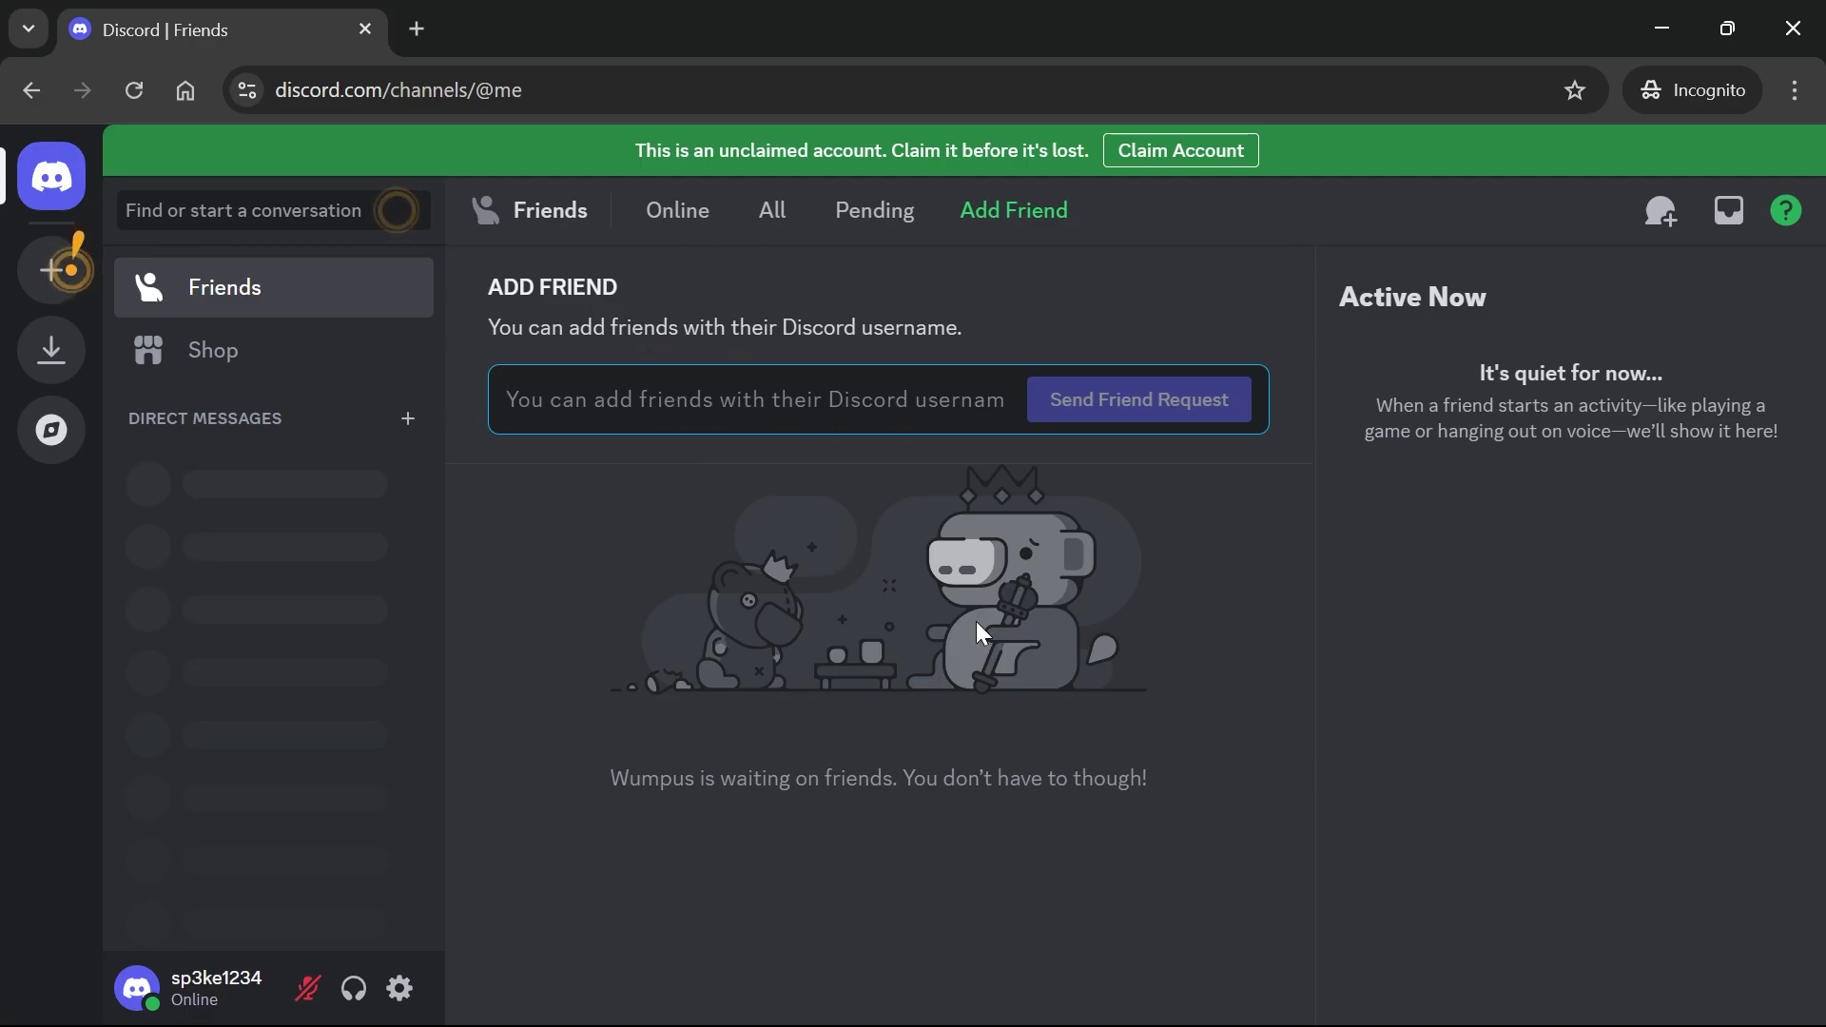
# - Copy the main account's username from its desktop profile card
pyautogui.click(1103, 991)
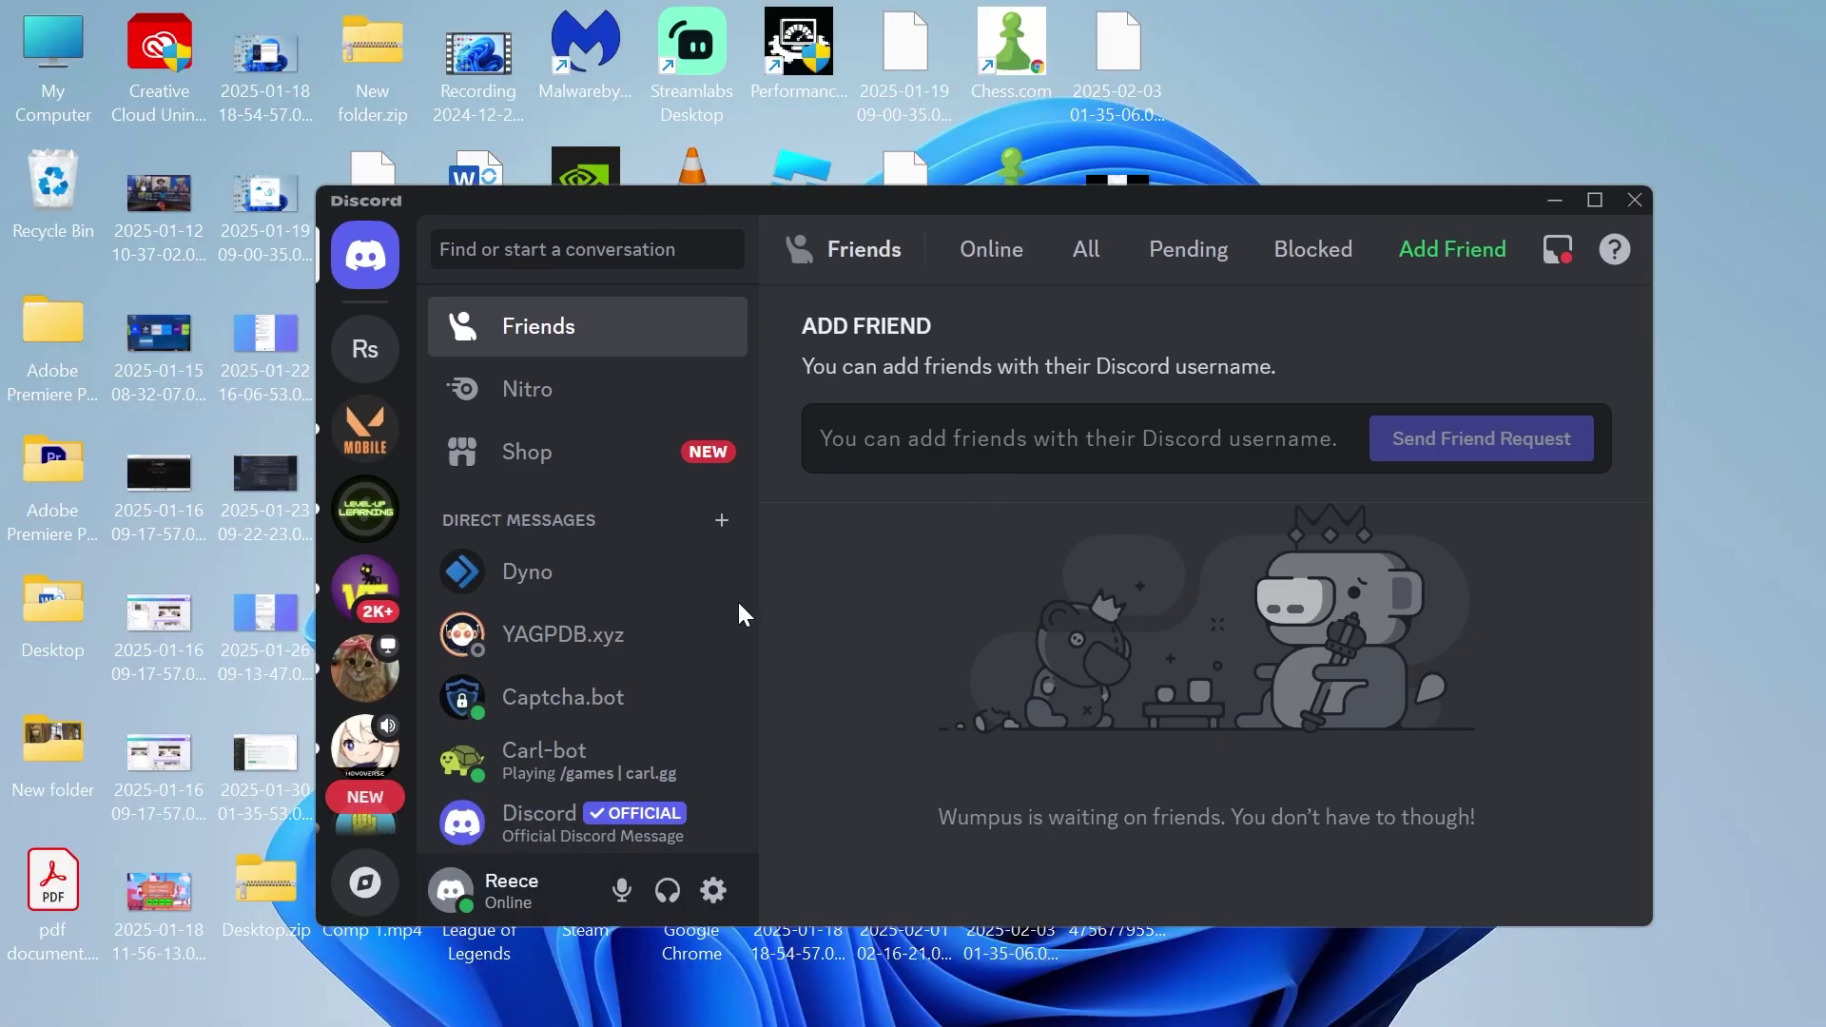
pyautogui.click(527, 884)
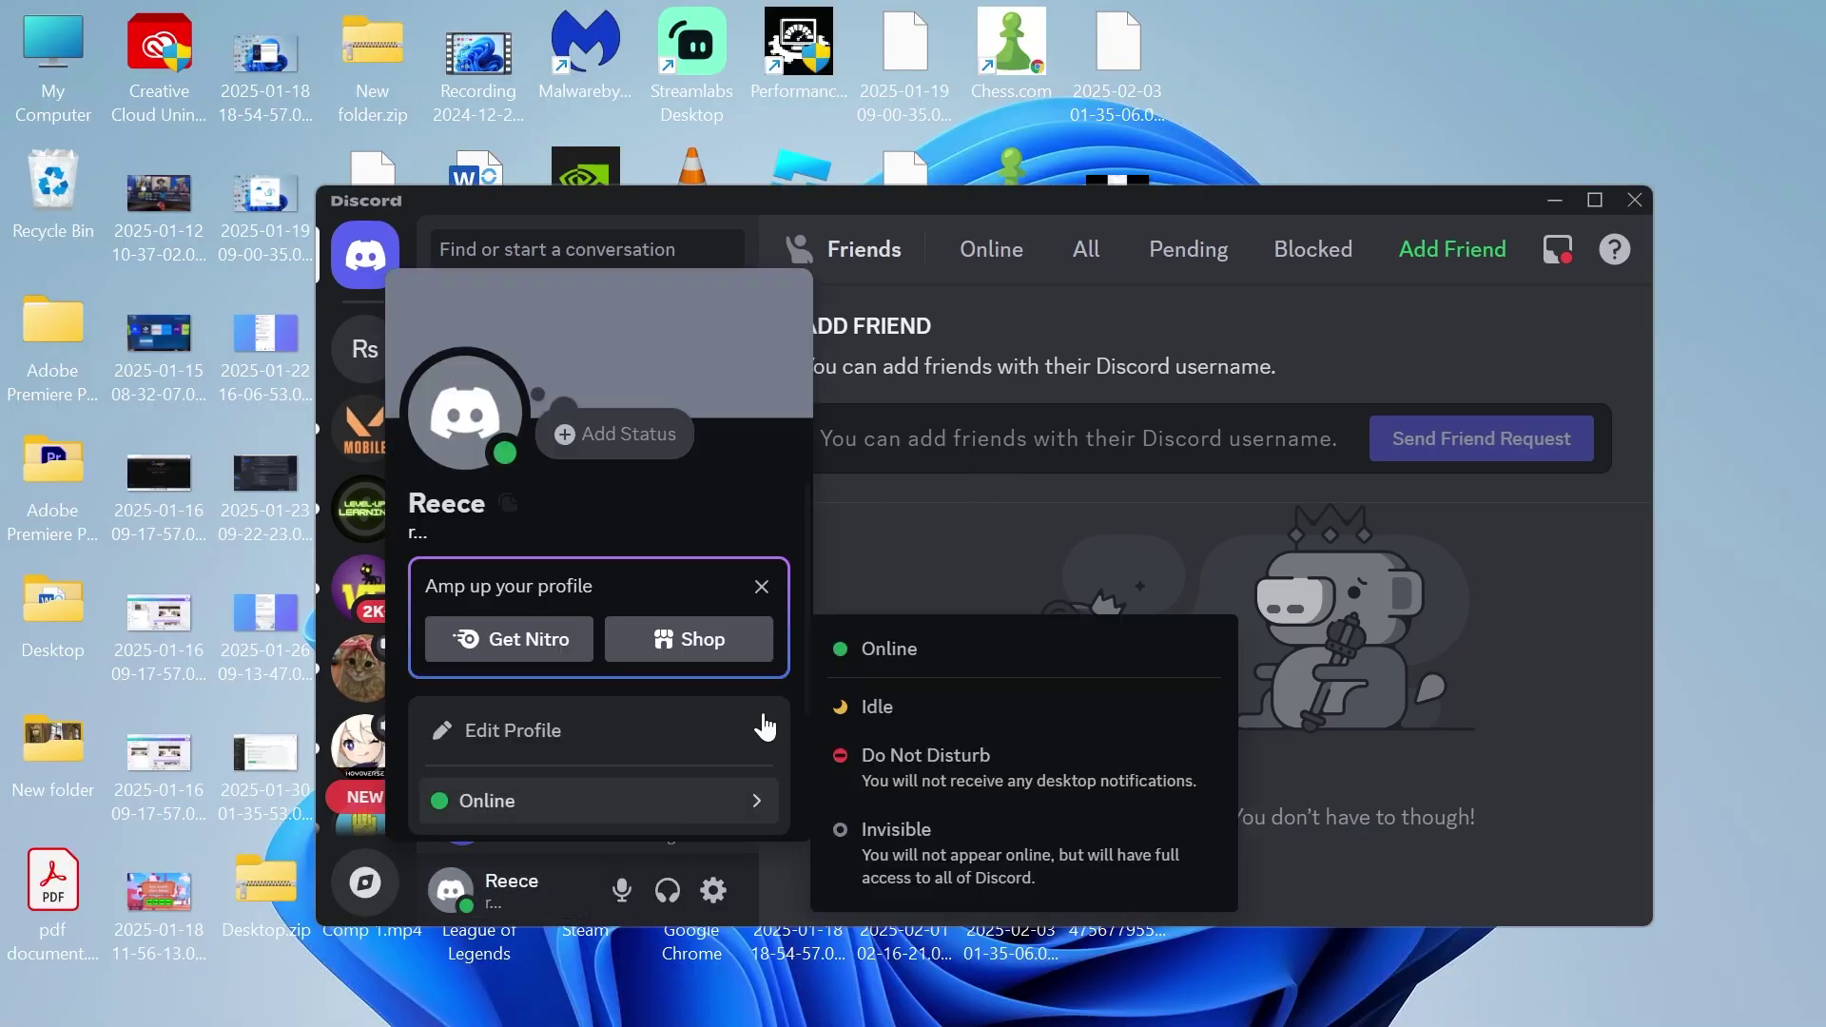
pyautogui.click(508, 508)
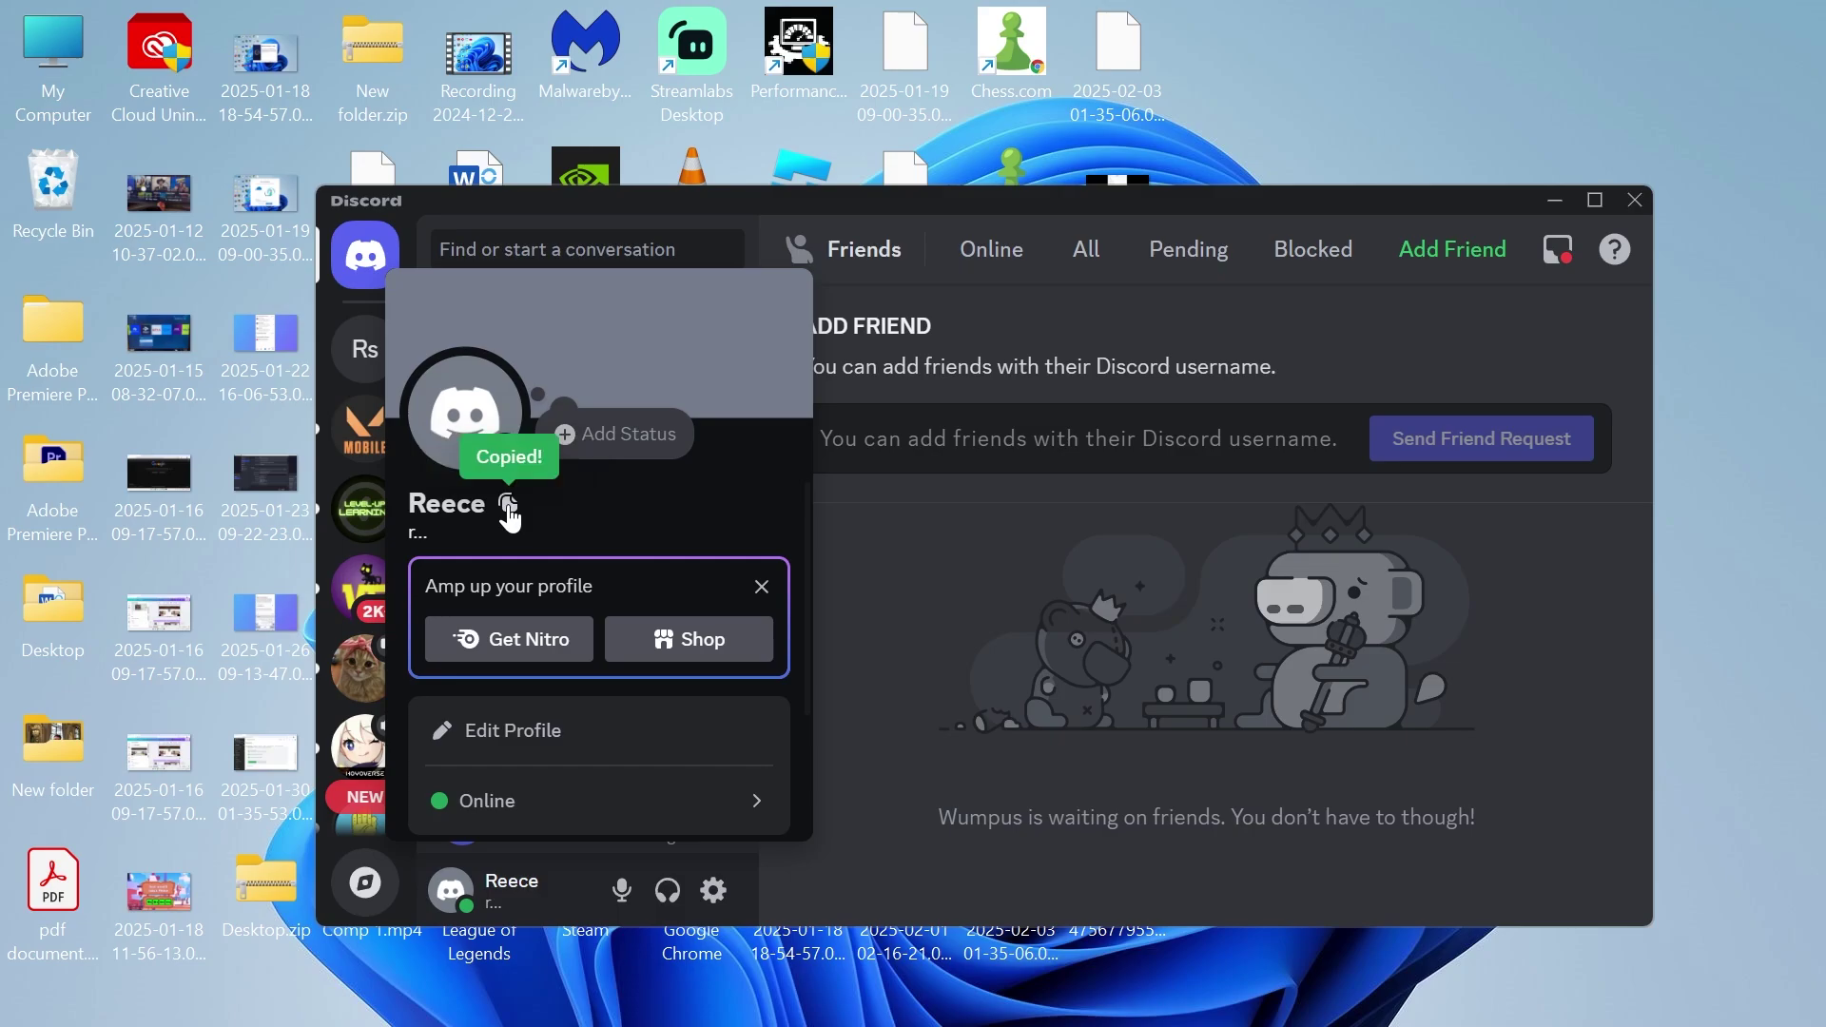
pyautogui.moveTo(850, 993)
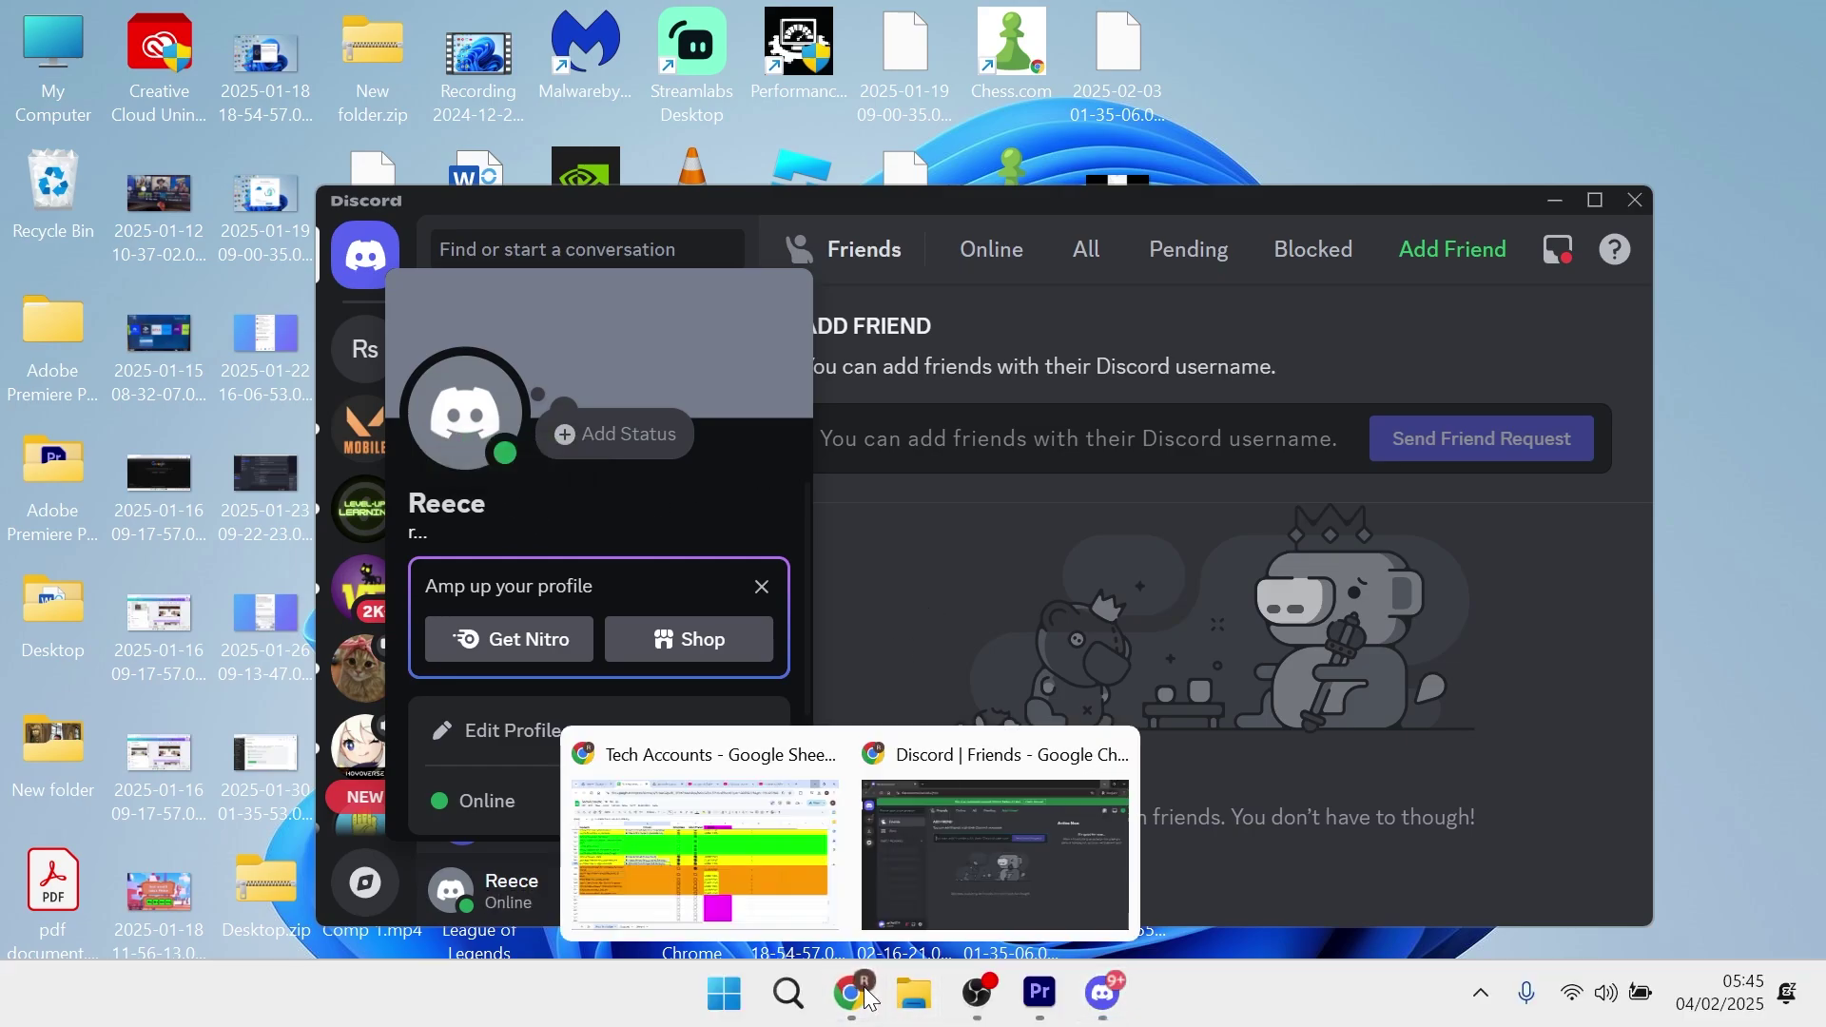
# - Paste that username into the incognito account's Add Friend field and send the request
pyautogui.click(1000, 827)
pyautogui.rightClick(564, 407)
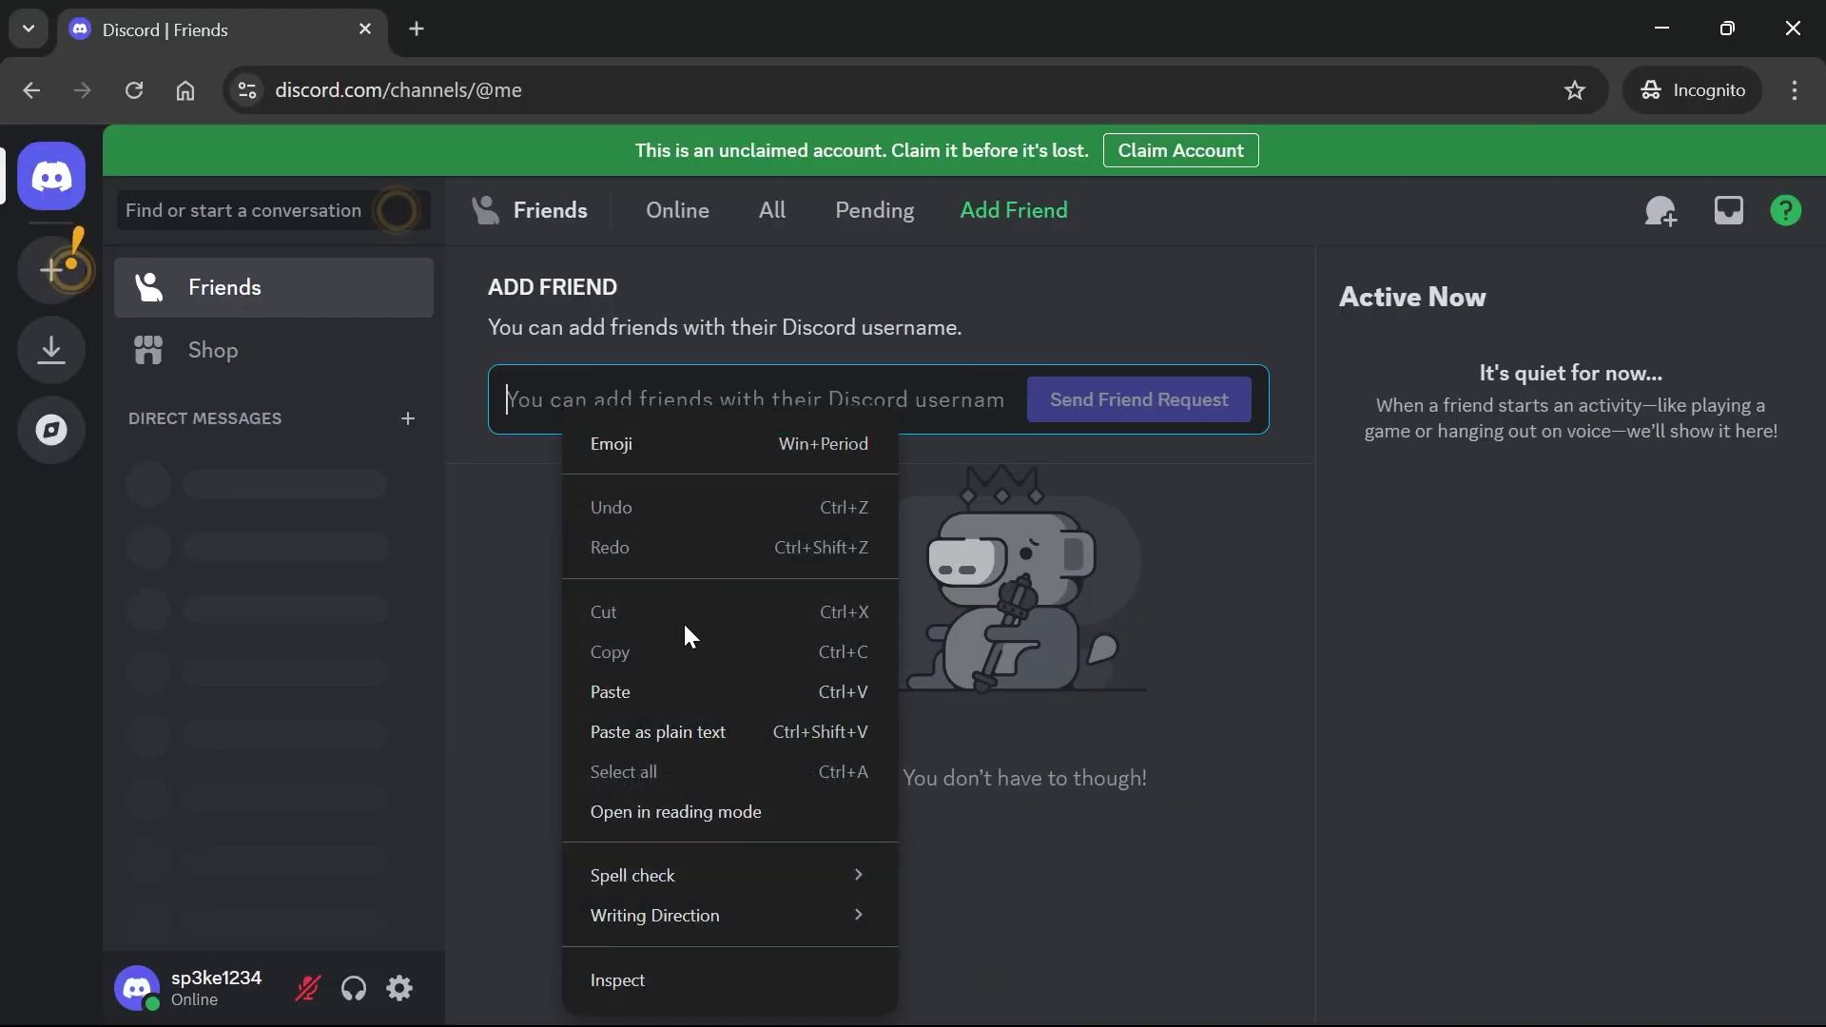
pyautogui.click(615, 686)
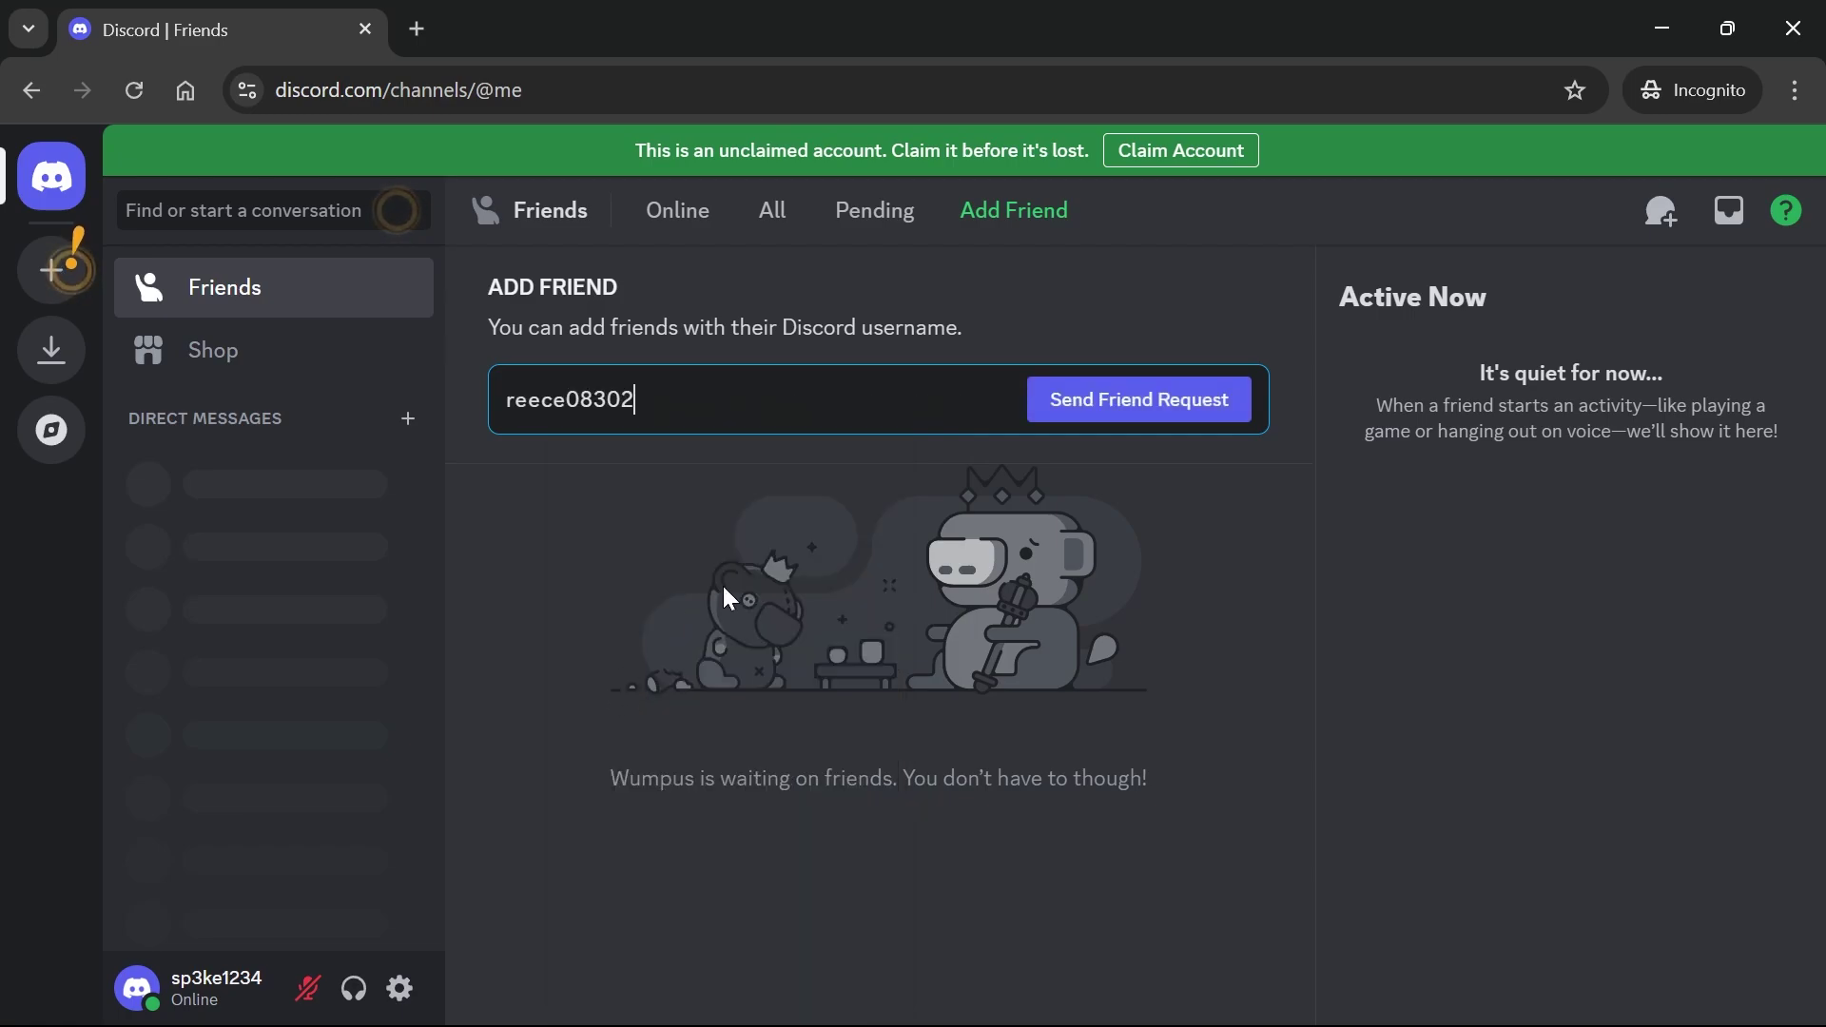
pyautogui.click(1106, 411)
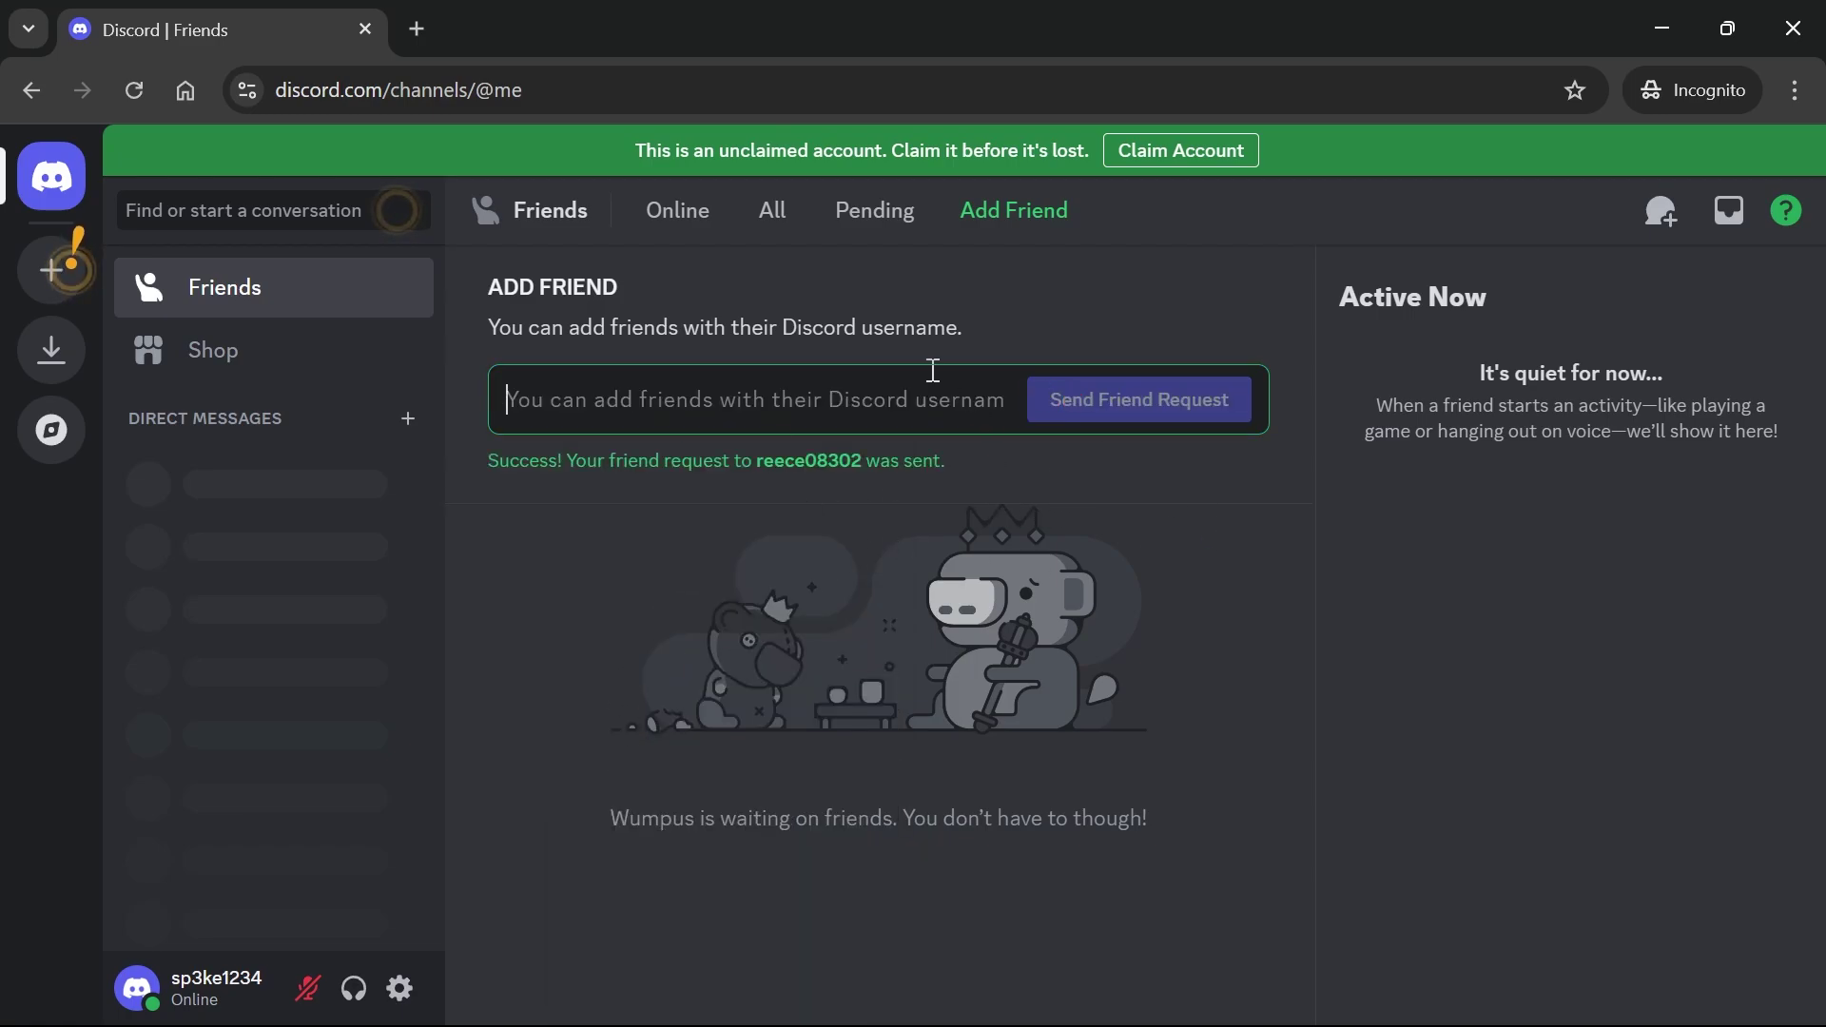
pyautogui.moveTo(913, 1016)
pyautogui.click(1111, 990)
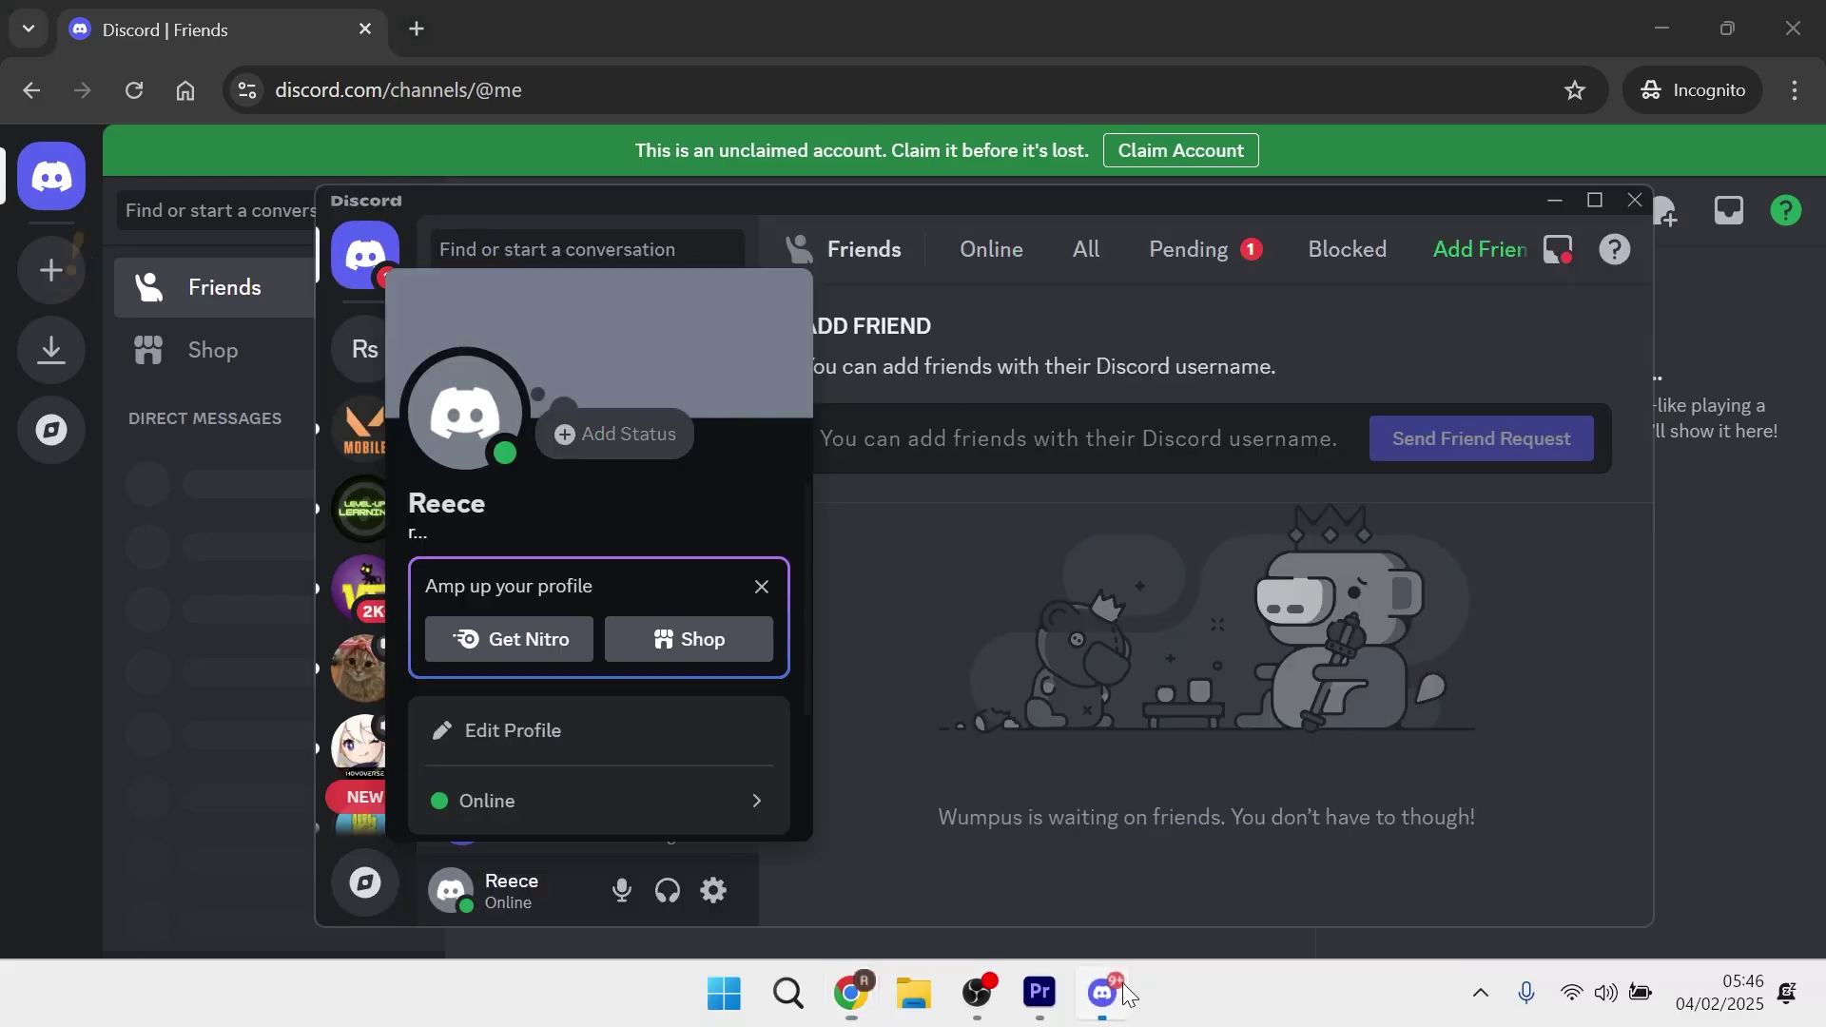
pyautogui.click(984, 347)
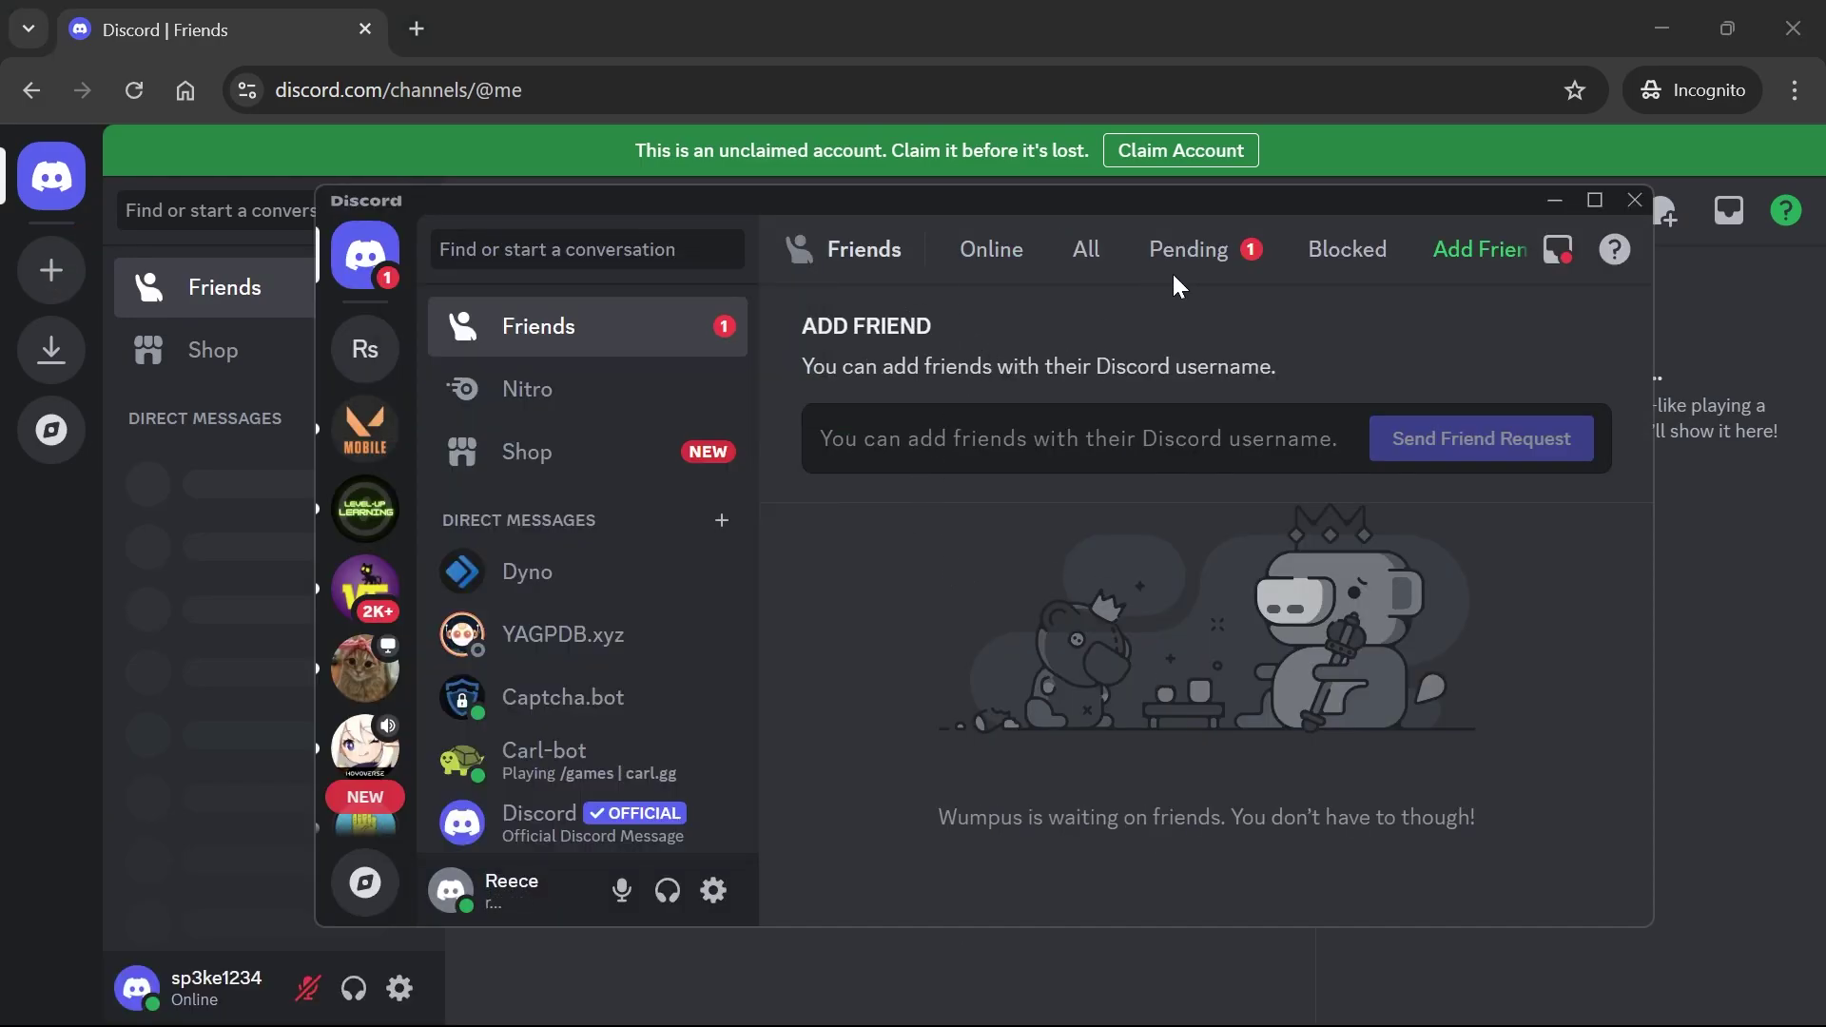
pyautogui.click(1196, 249)
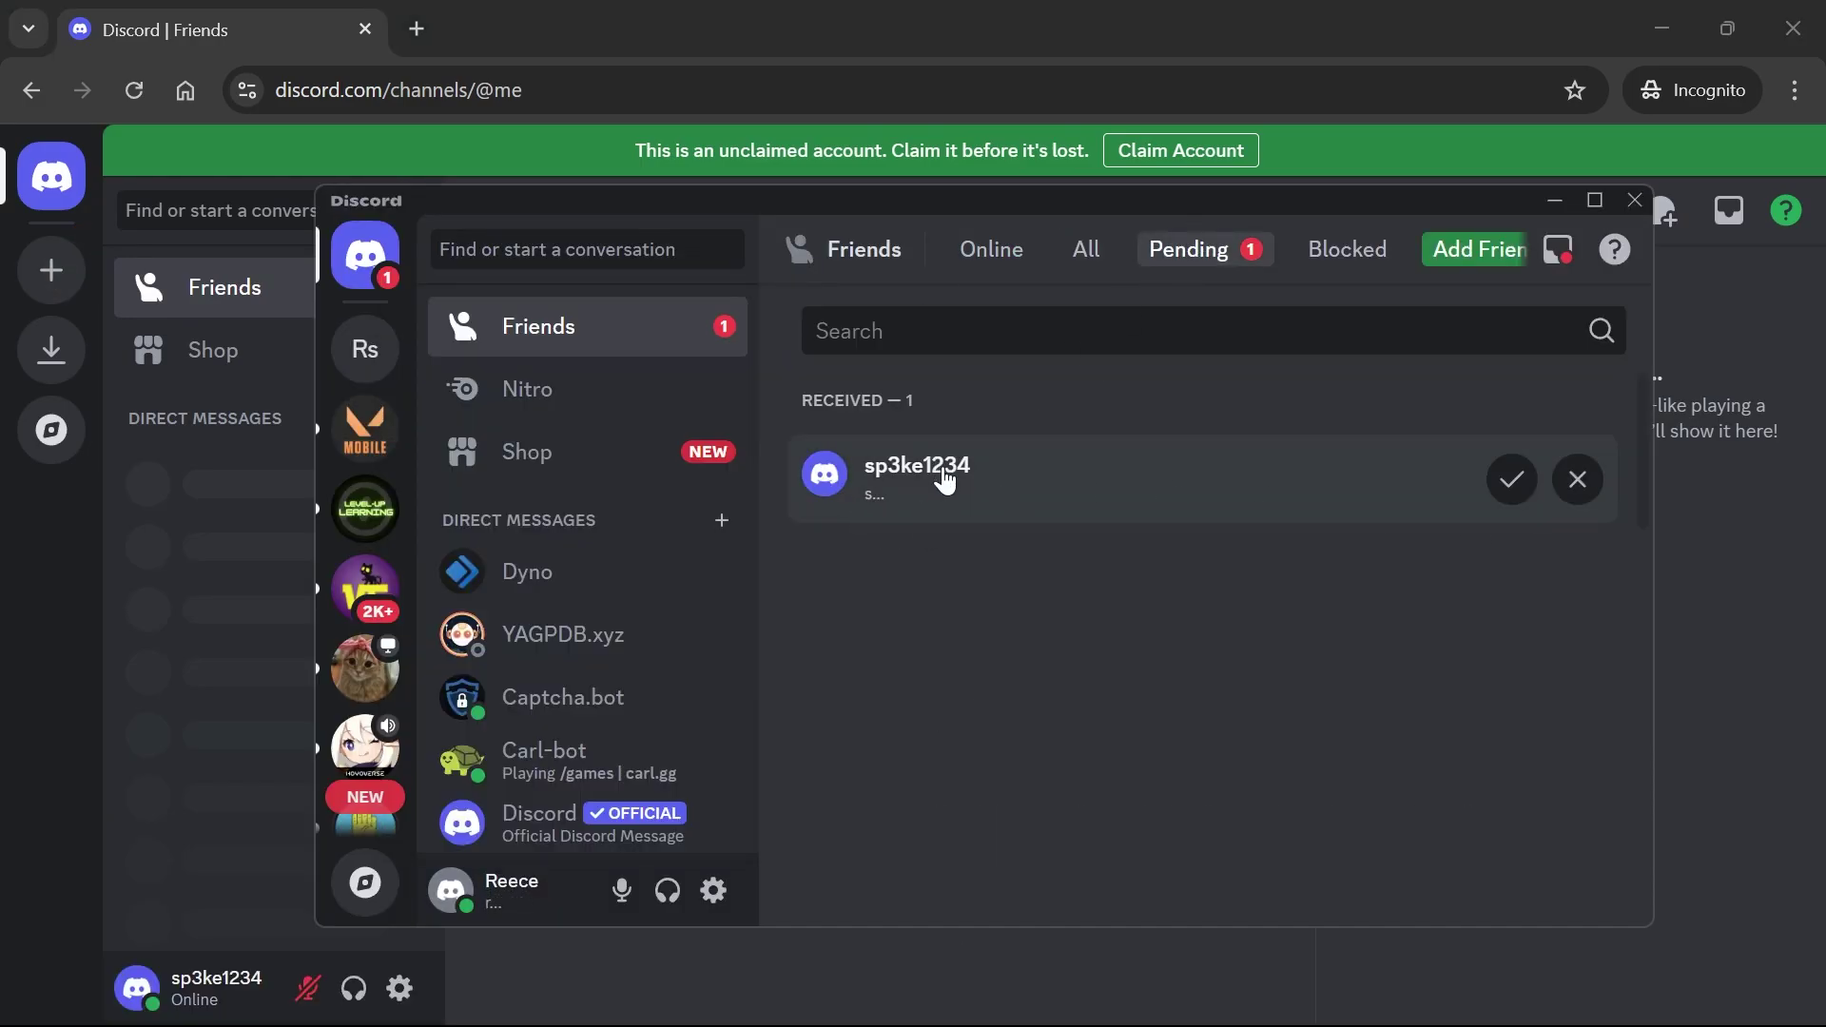
pyautogui.click(1510, 481)
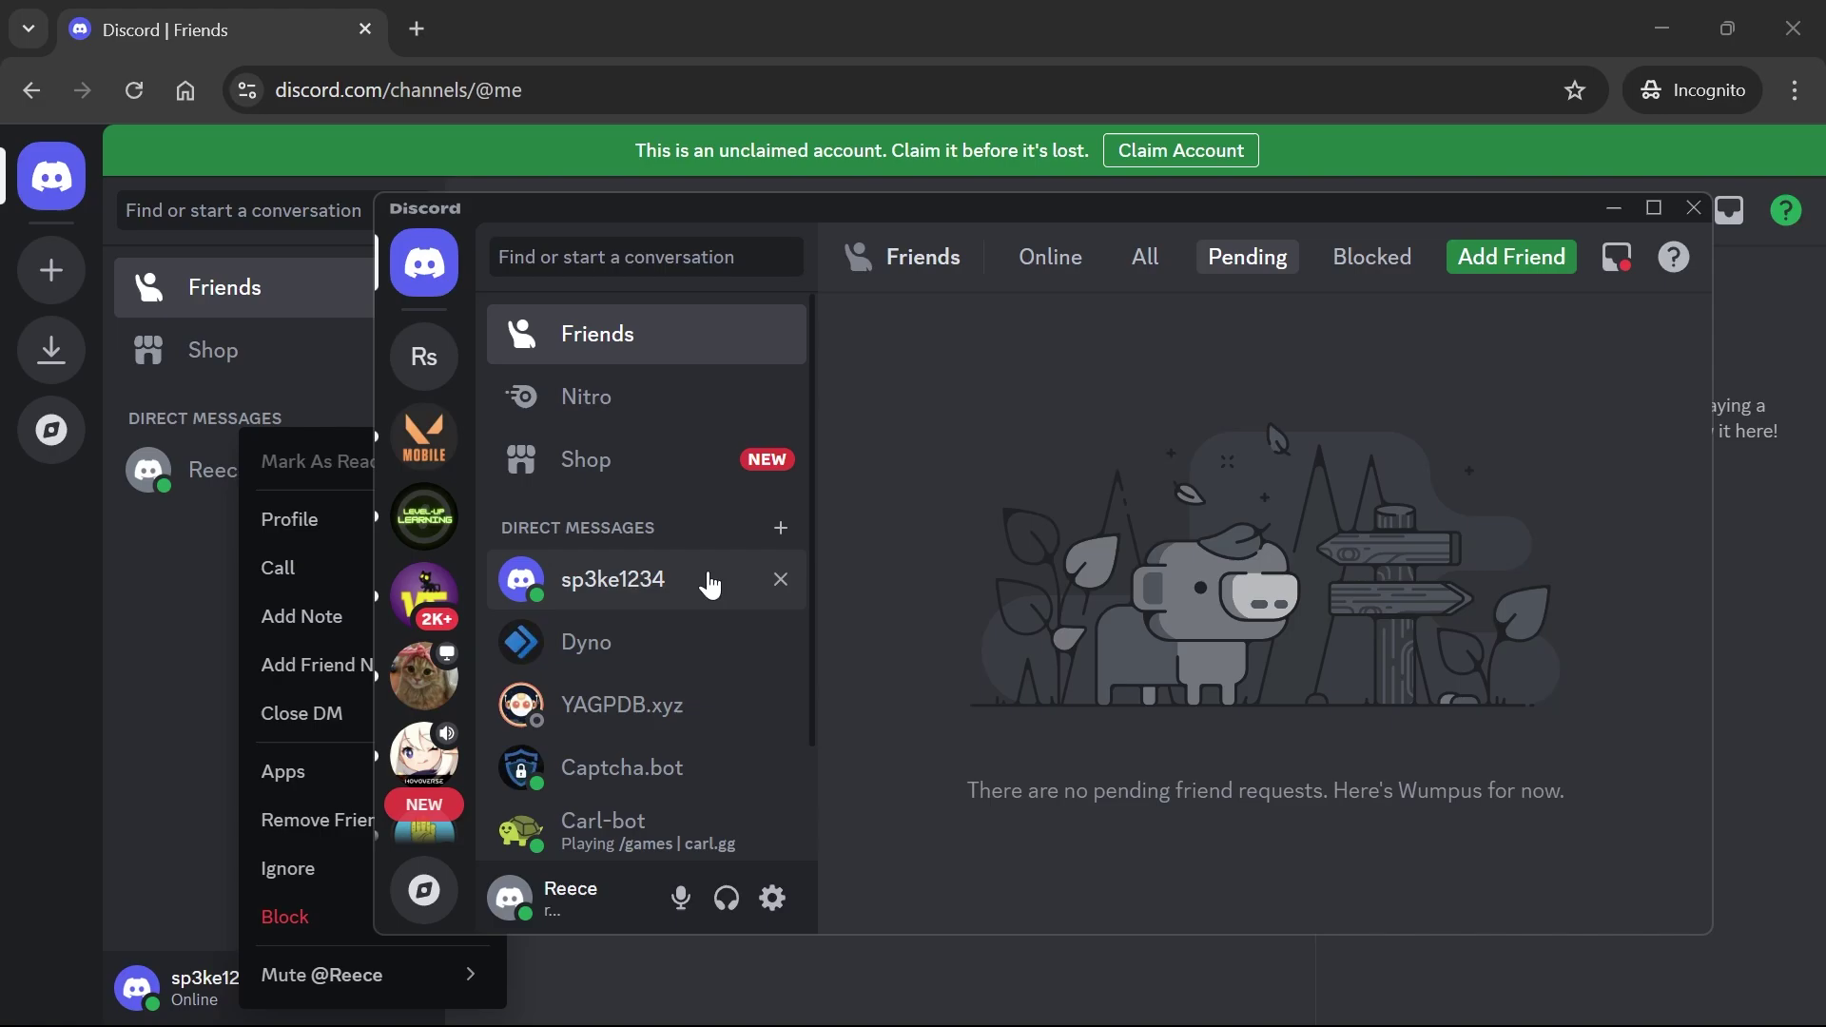
pyautogui.rightClick(632, 591)
pyautogui.moveTo(764, 624)
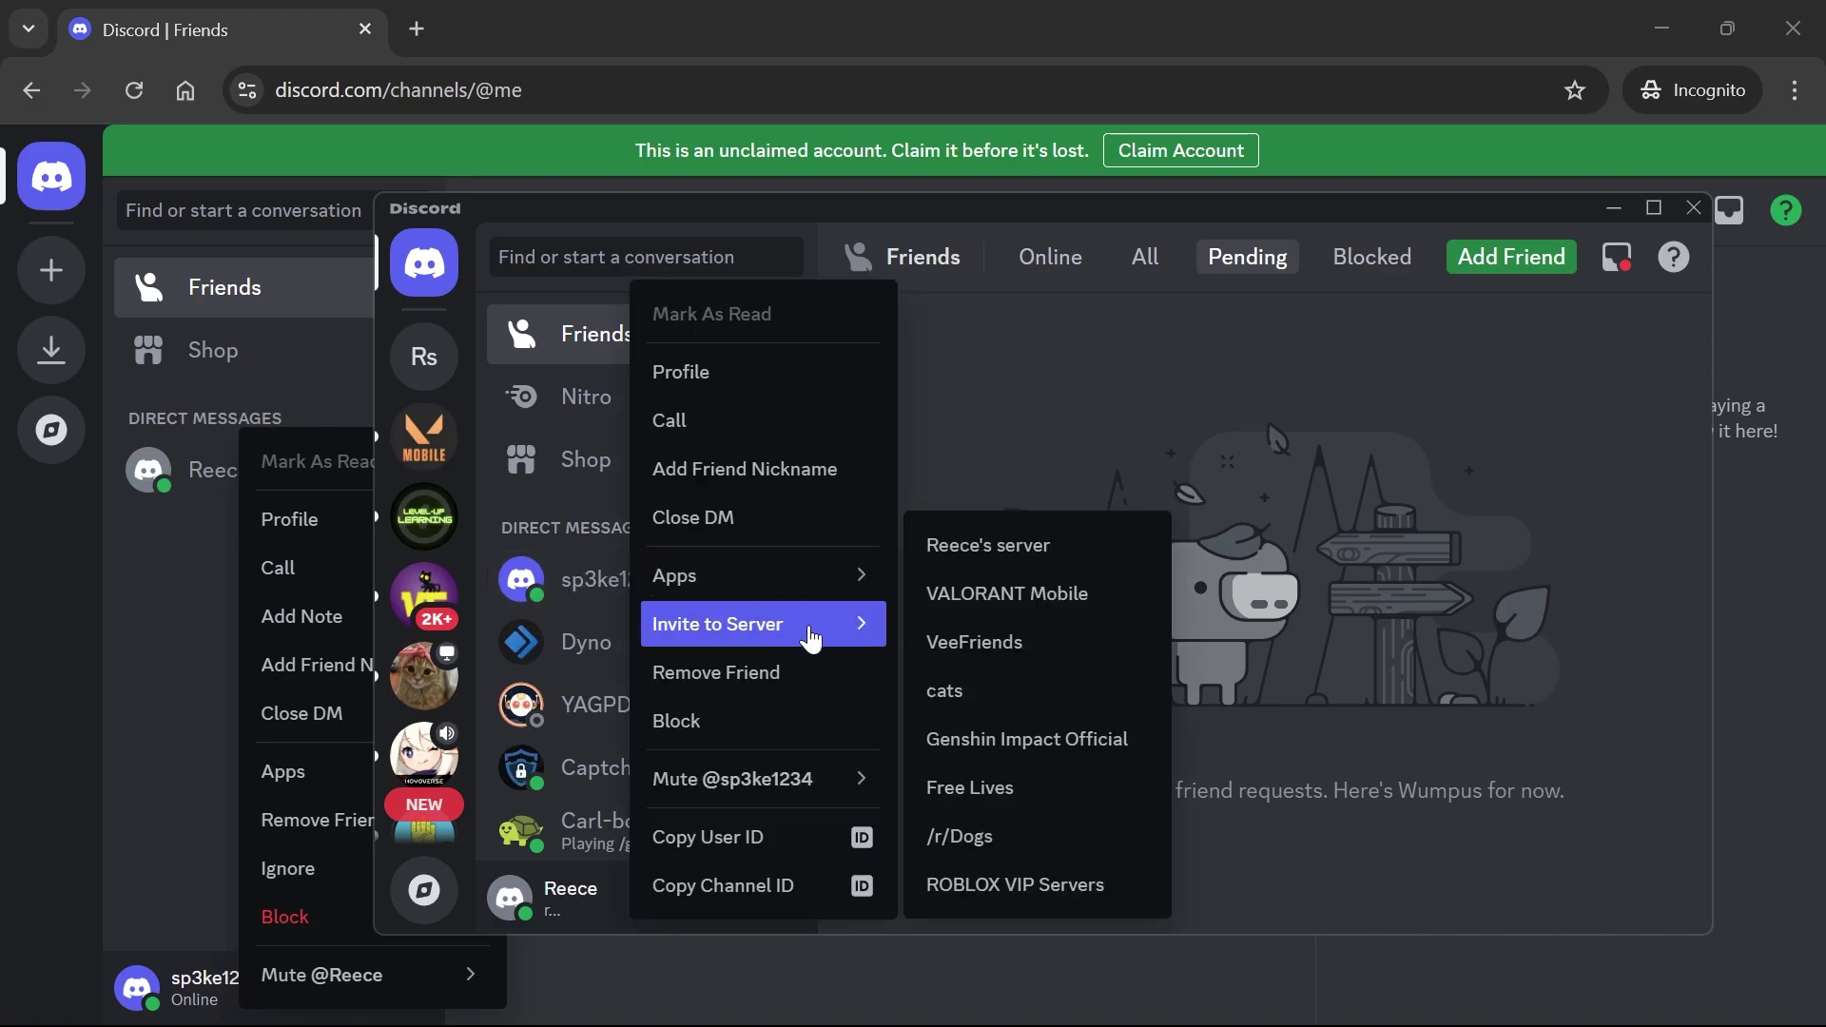
pyautogui.click(1005, 691)
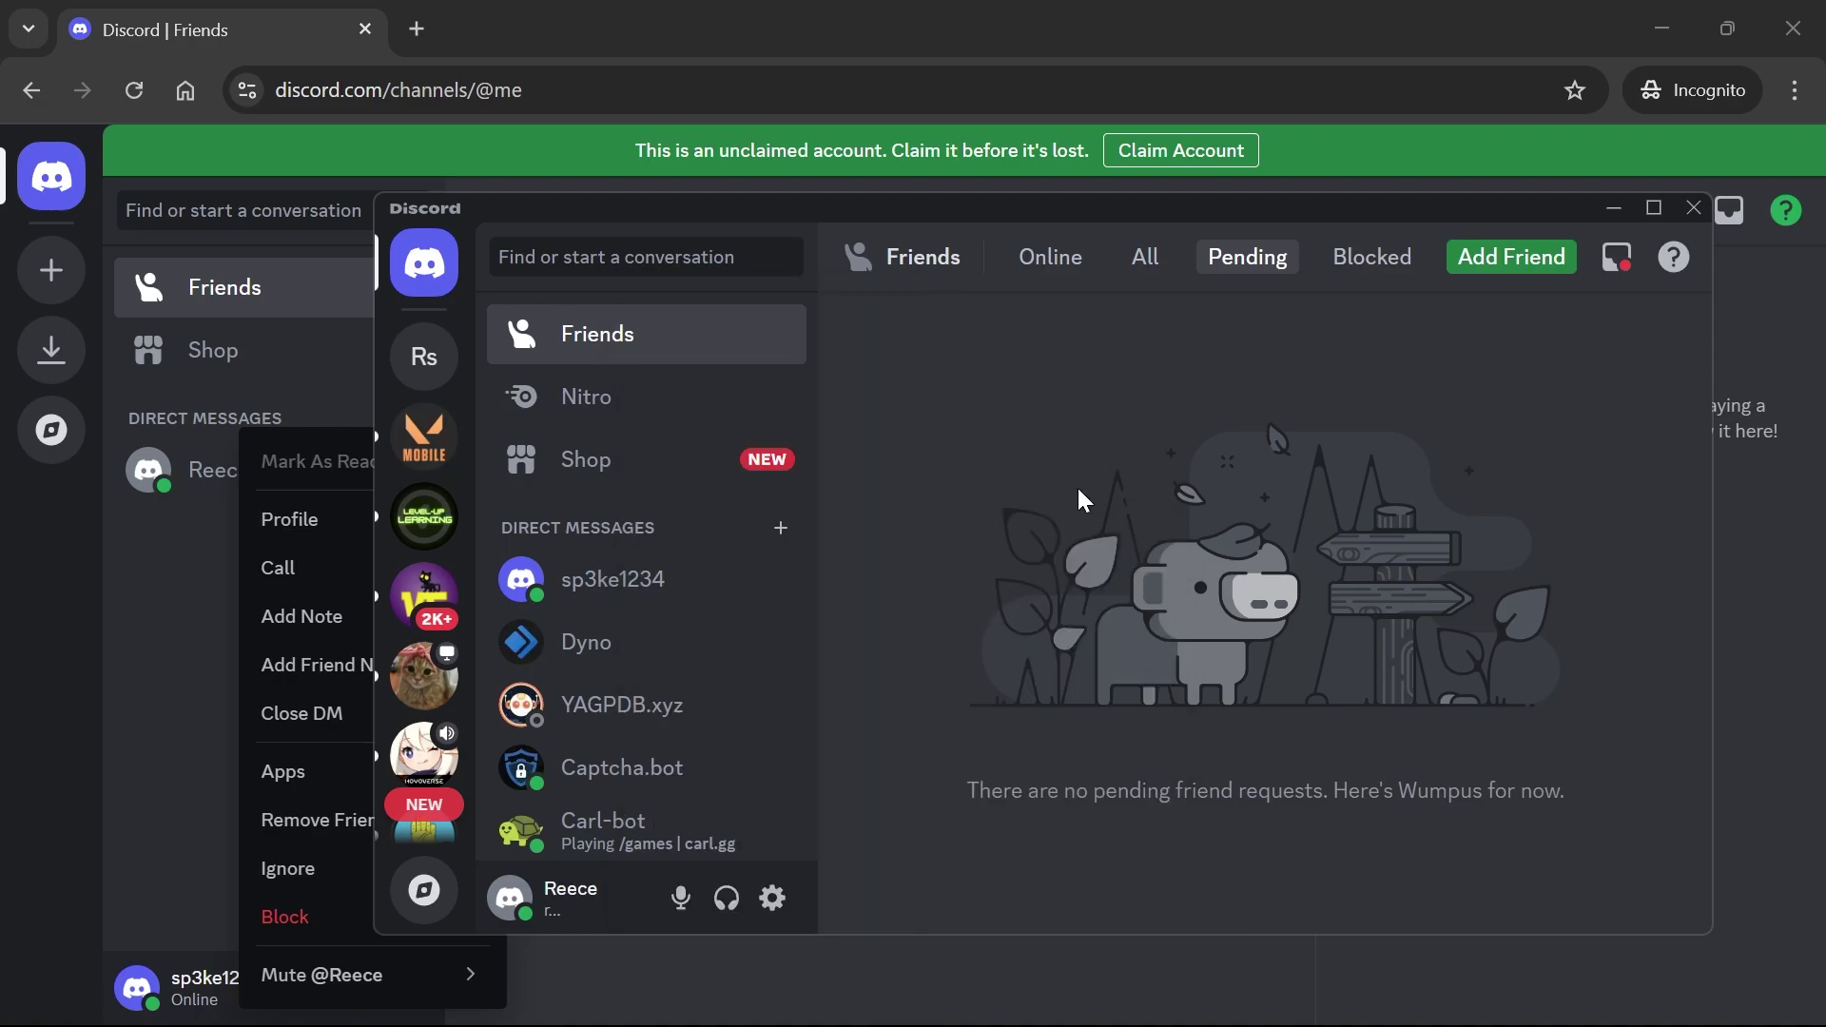